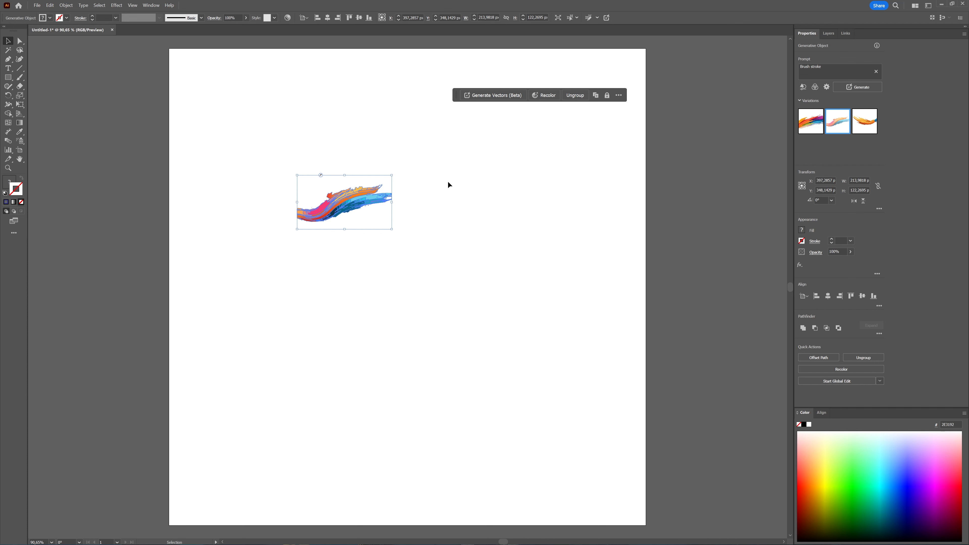
# Step: Generate another set of vector variations for the artwork from the prompt "Brush stroke"
pyautogui.click(640, 197)
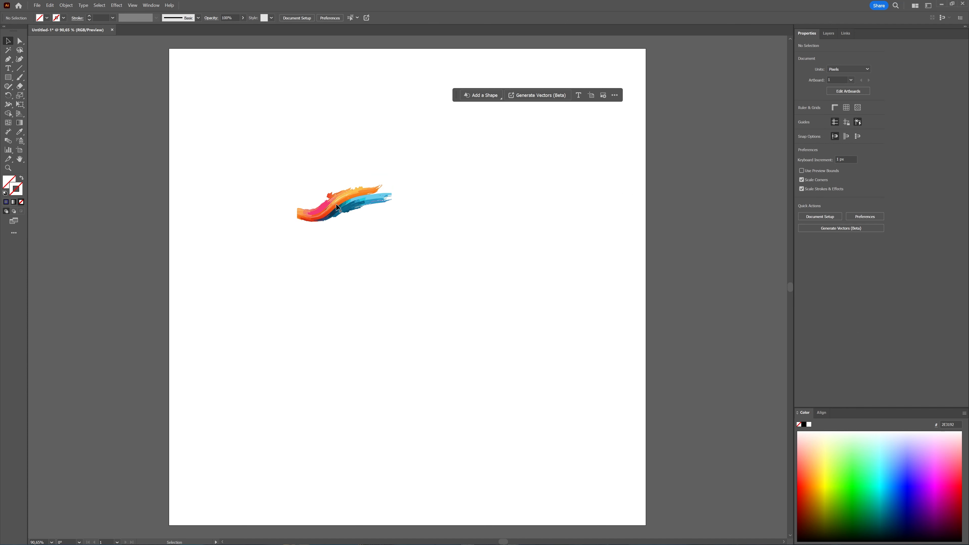
pyautogui.click(337, 214)
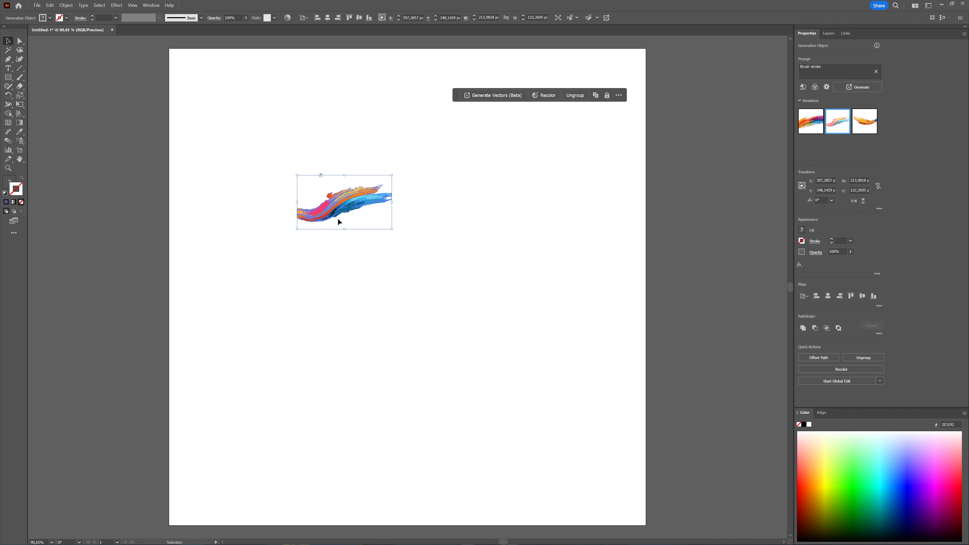
pyautogui.click(858, 87)
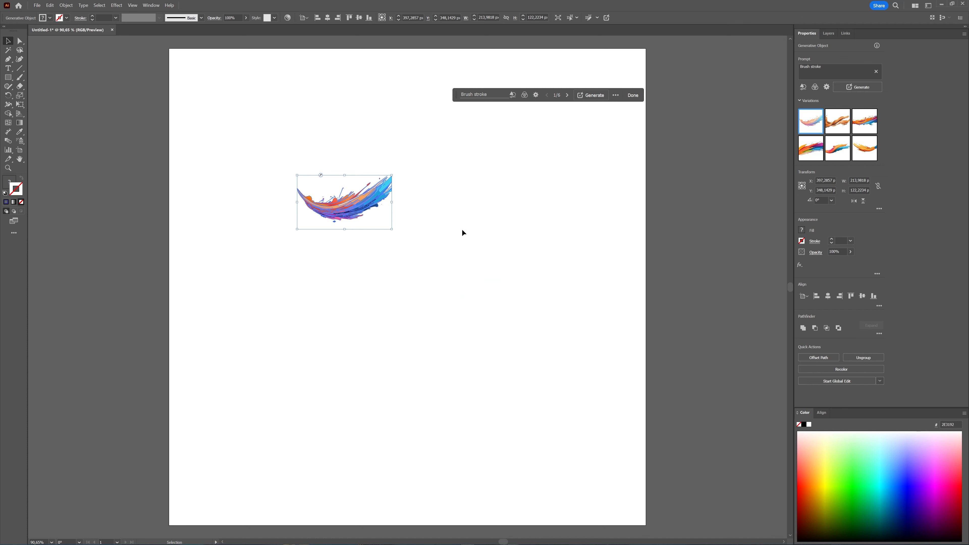
# Step: Try the second and third generated variations on the artwork, viewing each one without selection outlines
pyautogui.click(836, 126)
pyautogui.click(479, 228)
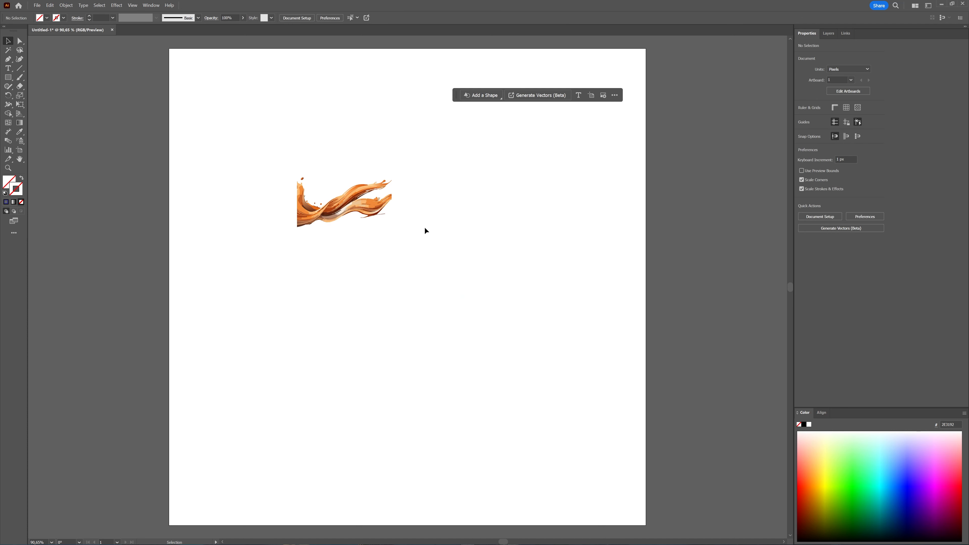
pyautogui.click(359, 206)
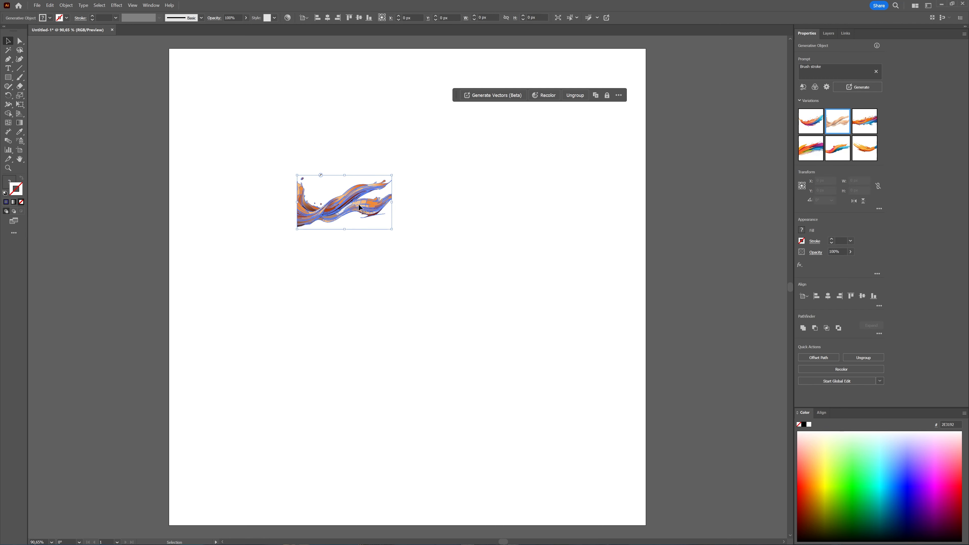
pyautogui.click(864, 121)
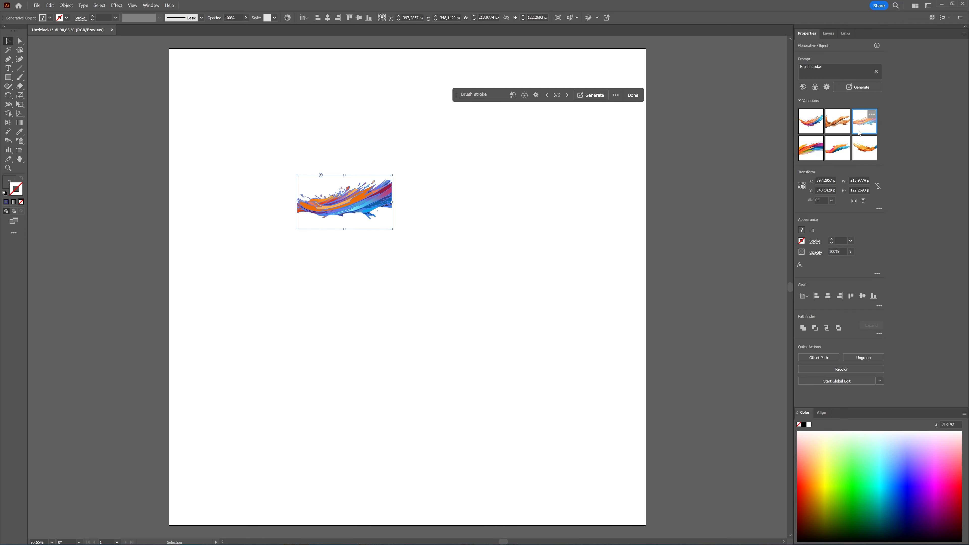
pyautogui.click(420, 229)
# Step: Apply the first generated variation, the curved orange-to-blue stroke, to the artwork
pyautogui.click(380, 209)
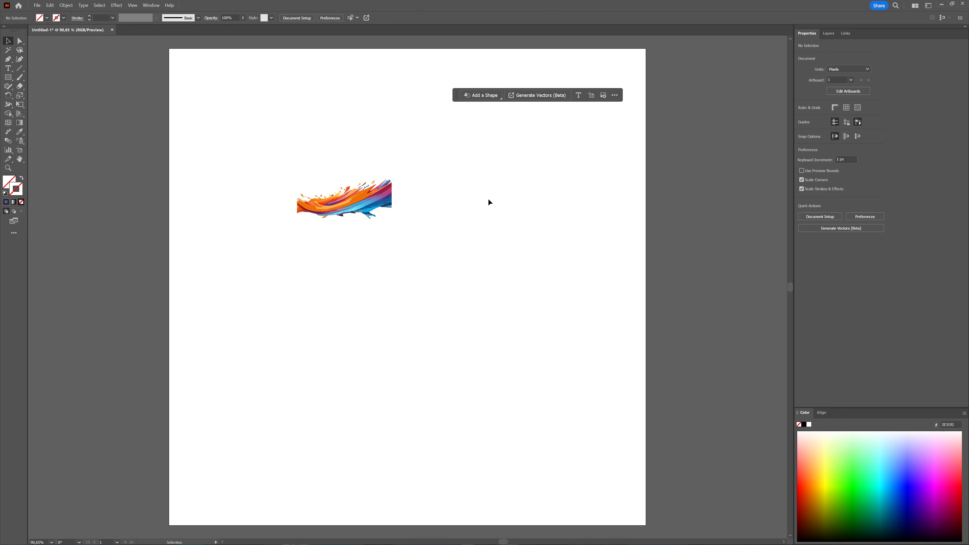
pyautogui.click(811, 128)
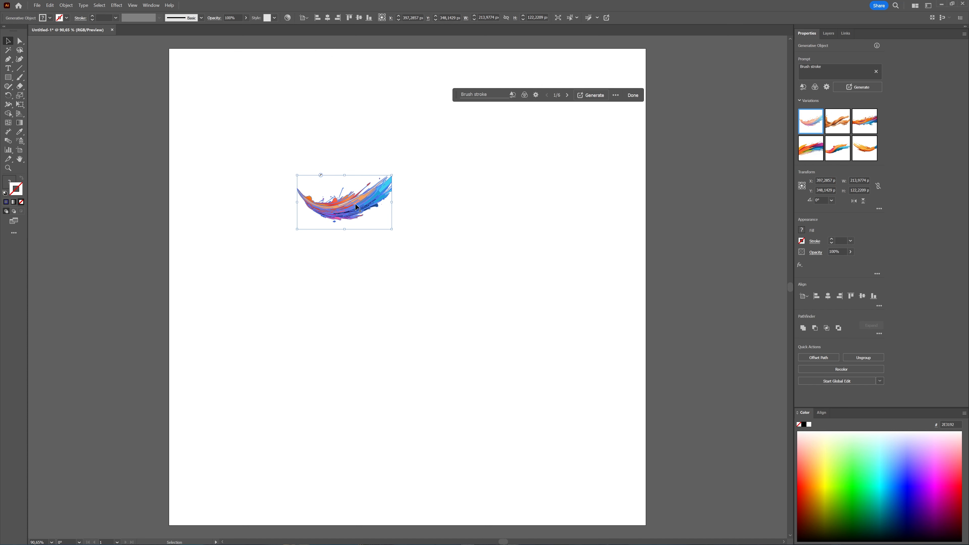
pyautogui.click(373, 266)
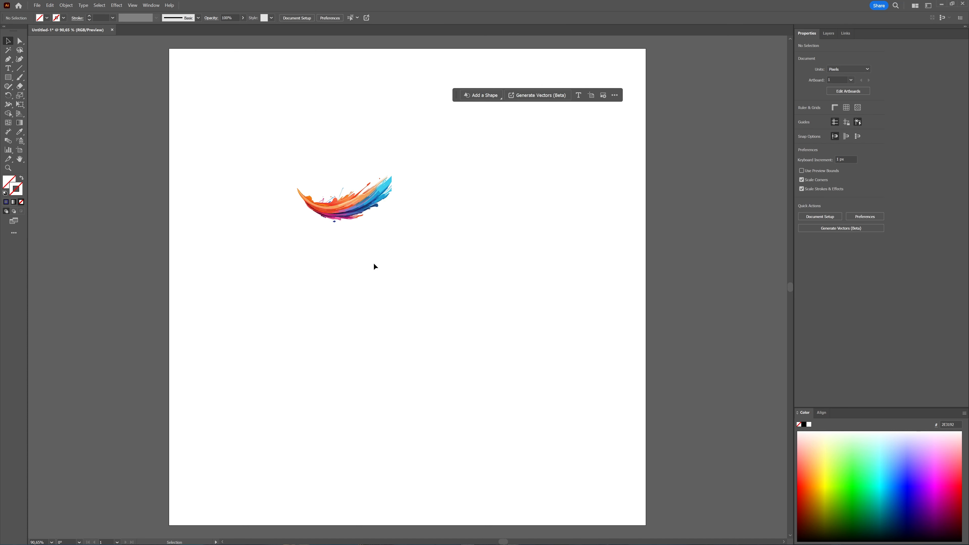
# Step: Select the generated stroke artwork and display the document's brushes
pyautogui.click(355, 197)
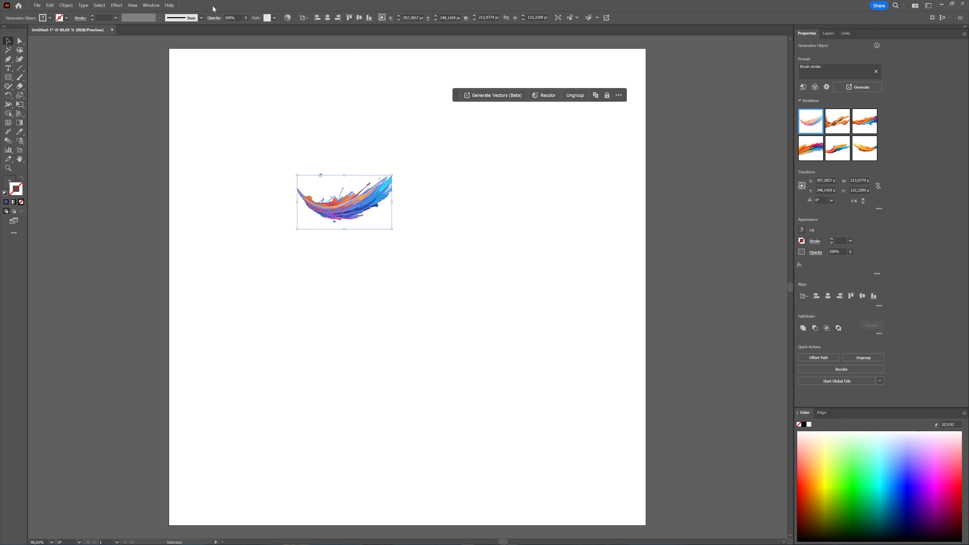
pyautogui.click(151, 5)
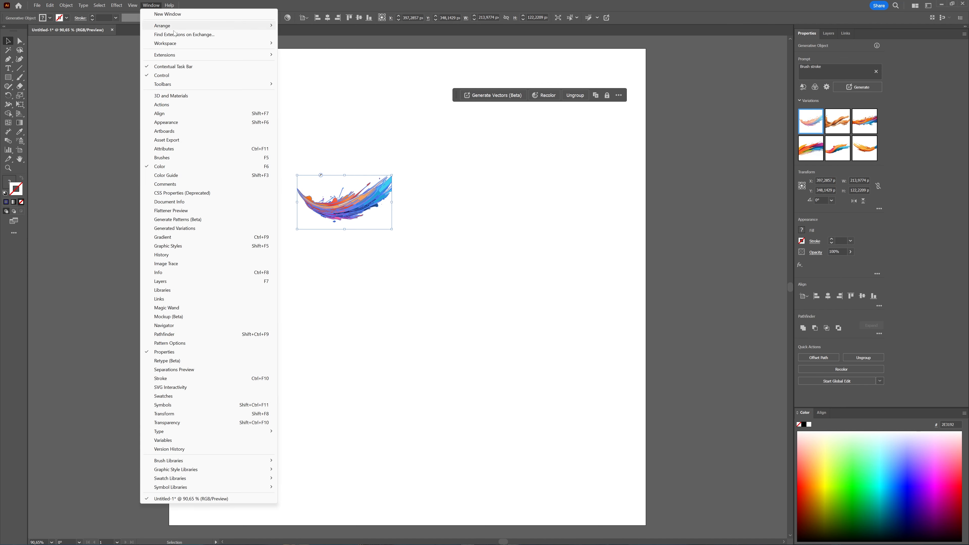
pyautogui.click(189, 158)
# Step: Try to create an Art Brush directly from the generated stroke artwork
pyautogui.moveTo(391, 213)
pyautogui.mouseDown()
pyautogui.moveTo(417, 242)
pyautogui.moveTo(765, 267)
pyautogui.moveTo(752, 261)
pyautogui.mouseUp()
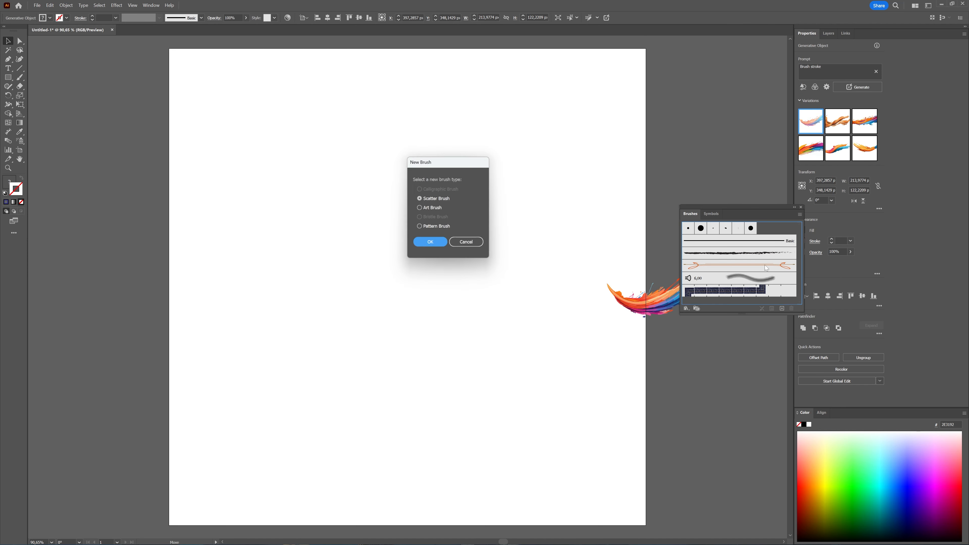
pyautogui.click(427, 207)
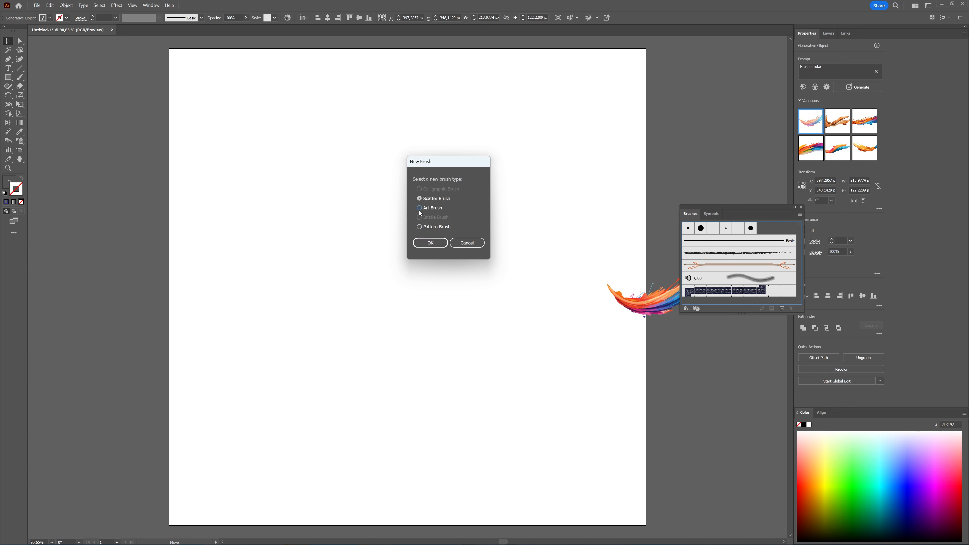
pyautogui.click(430, 242)
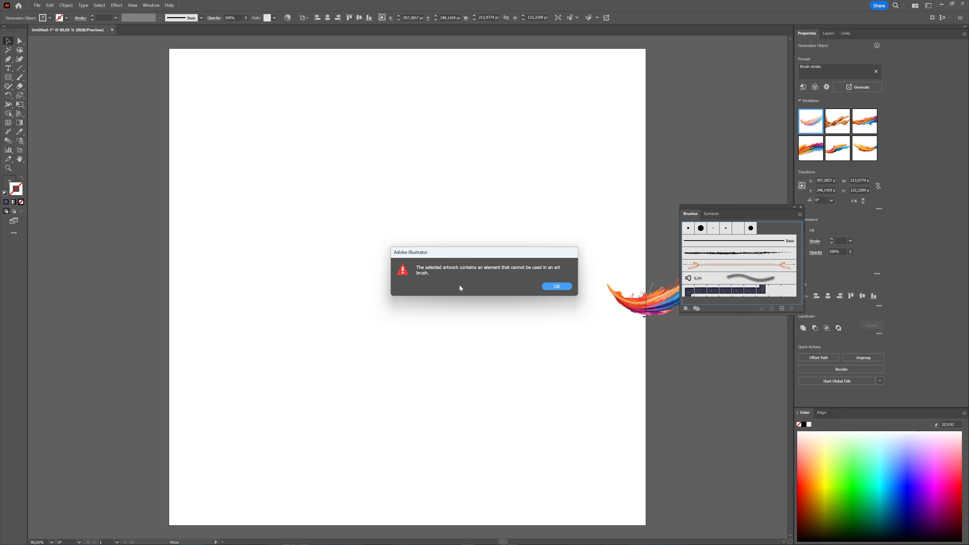
pyautogui.click(557, 286)
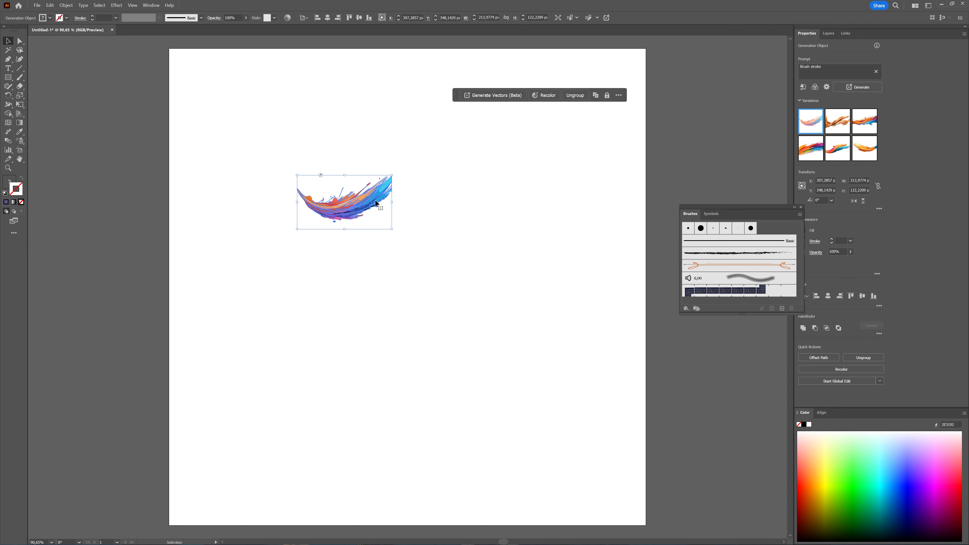
pyautogui.click(389, 238)
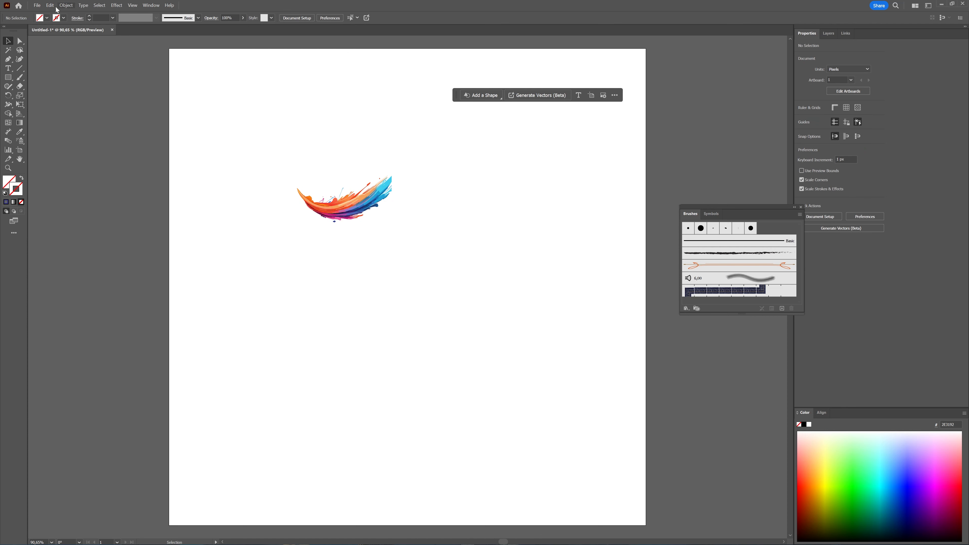
# Step: Export the artwork as a PNG named brushstroke at High (300 ppi) resolution with a transparent background
pyautogui.click(38, 5)
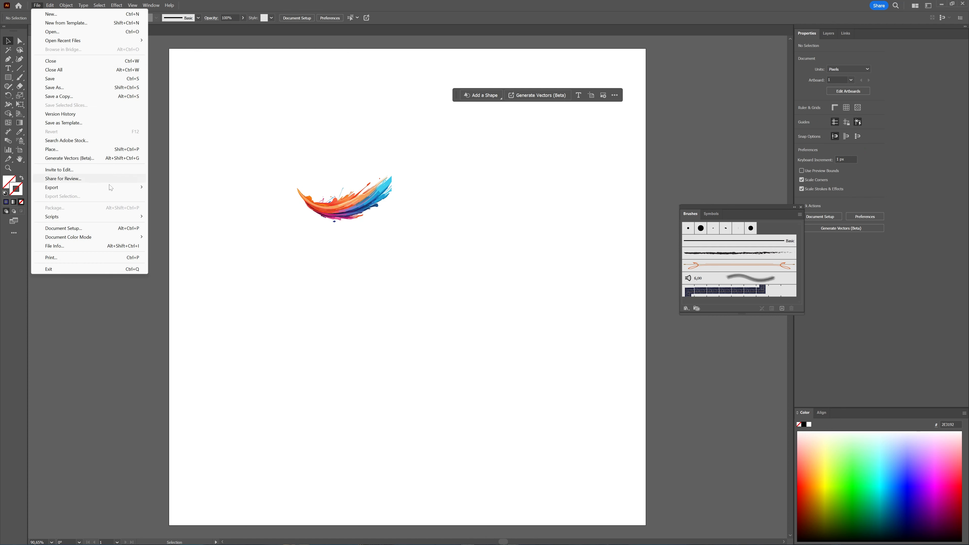
pyautogui.moveTo(130, 187)
pyautogui.click(173, 196)
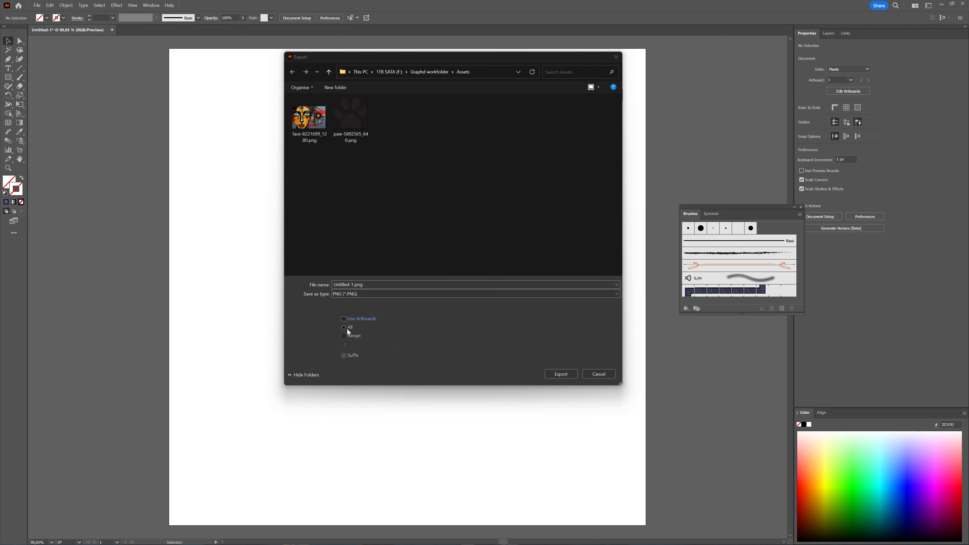
pyautogui.moveTo(367, 284); pyautogui.dragTo(297, 293)
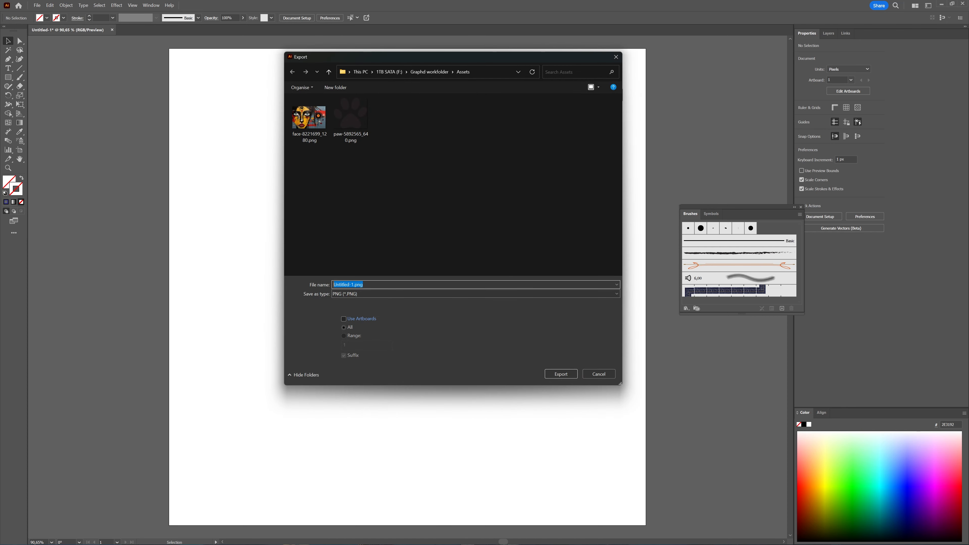
pyautogui.write('brushstroke')
pyautogui.press('Return')
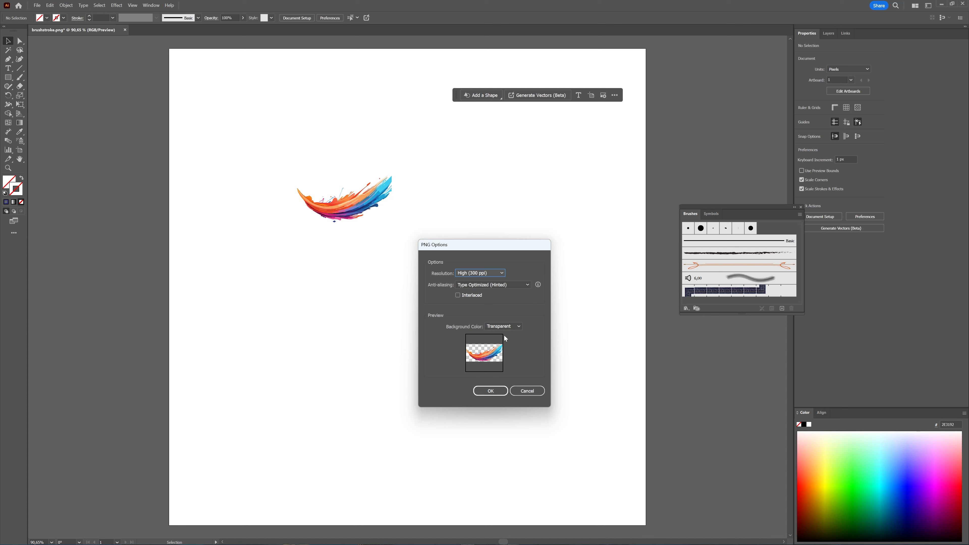
pyautogui.click(502, 393)
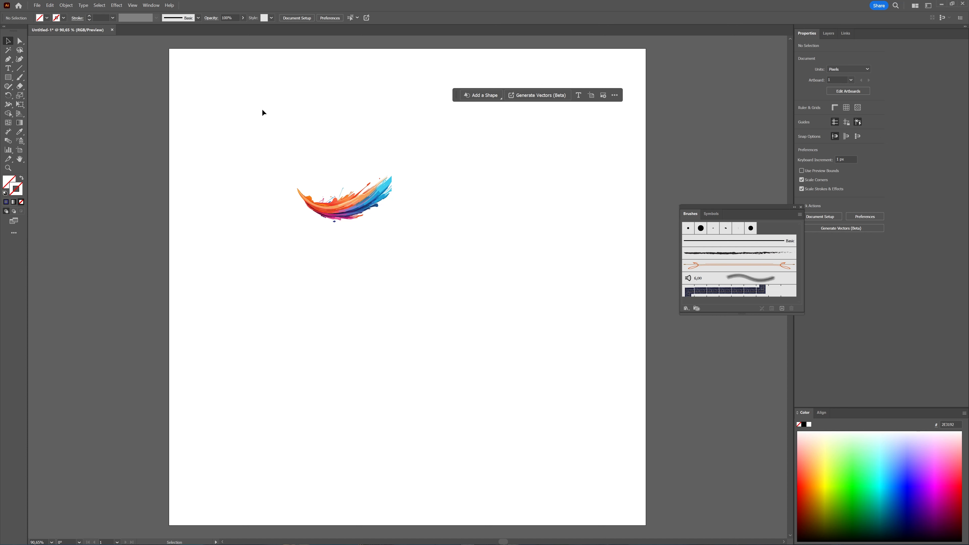
# Step: Delete the generated stroke and place brushstroke.png embedded, with linking off, about 267 px wide in the artboard's upper-left area
pyautogui.moveTo(262, 110); pyautogui.dragTo(437, 329)
pyautogui.press('Delete')
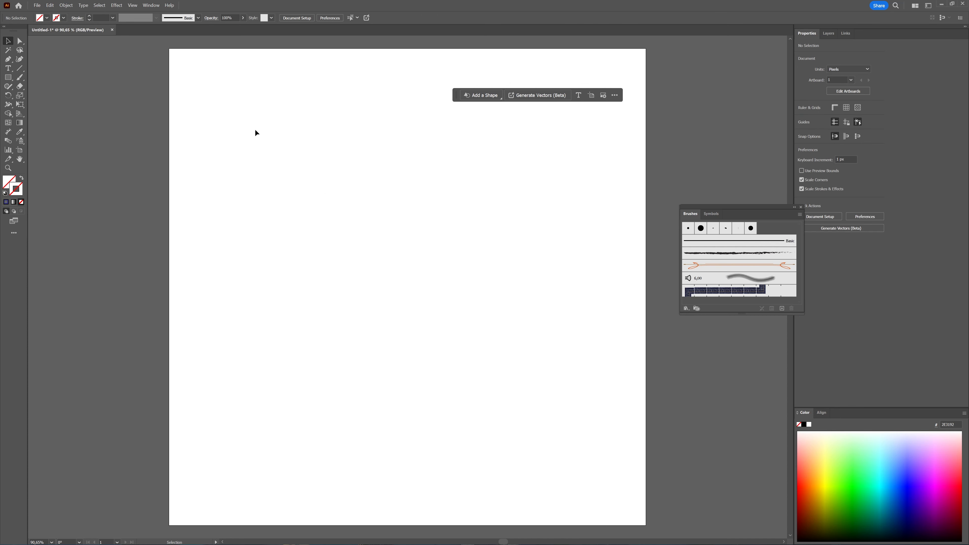
pyautogui.click(37, 5)
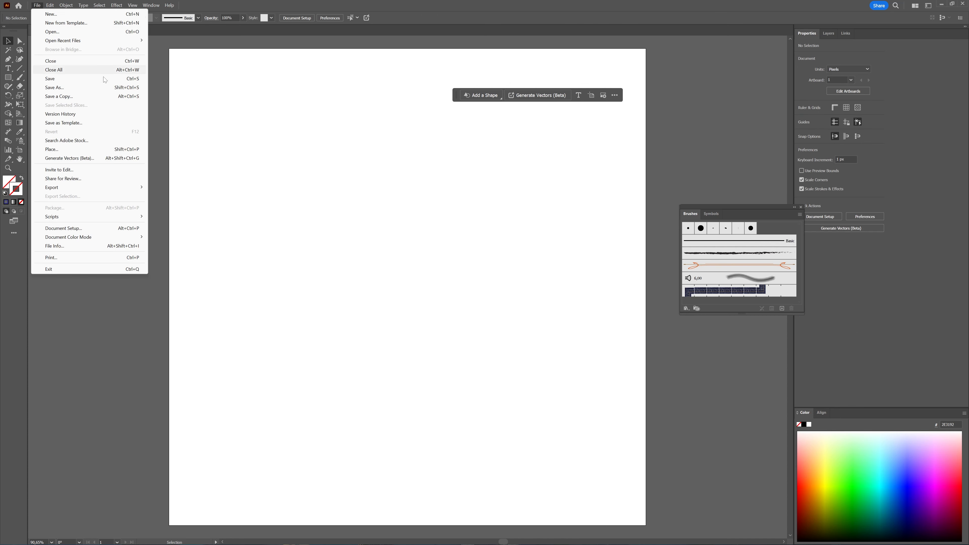
pyautogui.click(75, 149)
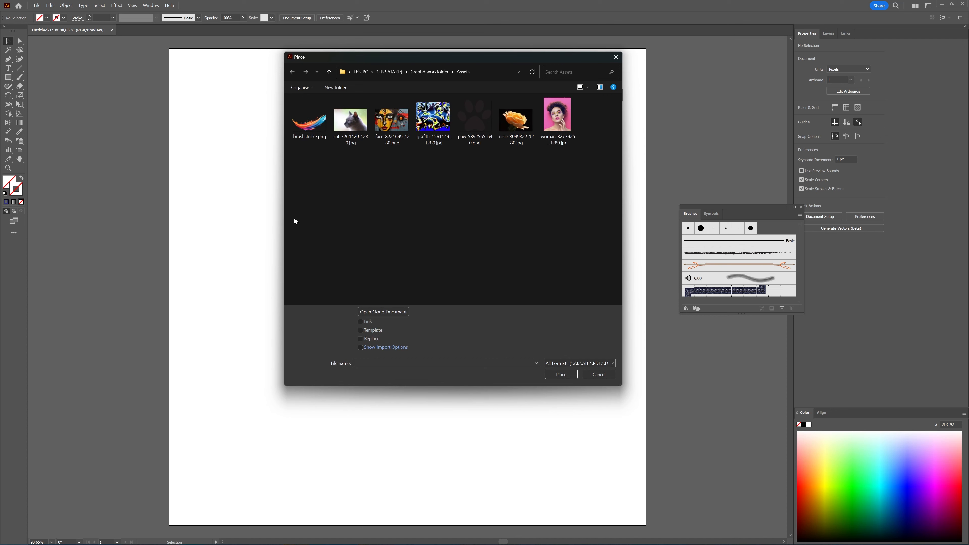
pyautogui.click(309, 119)
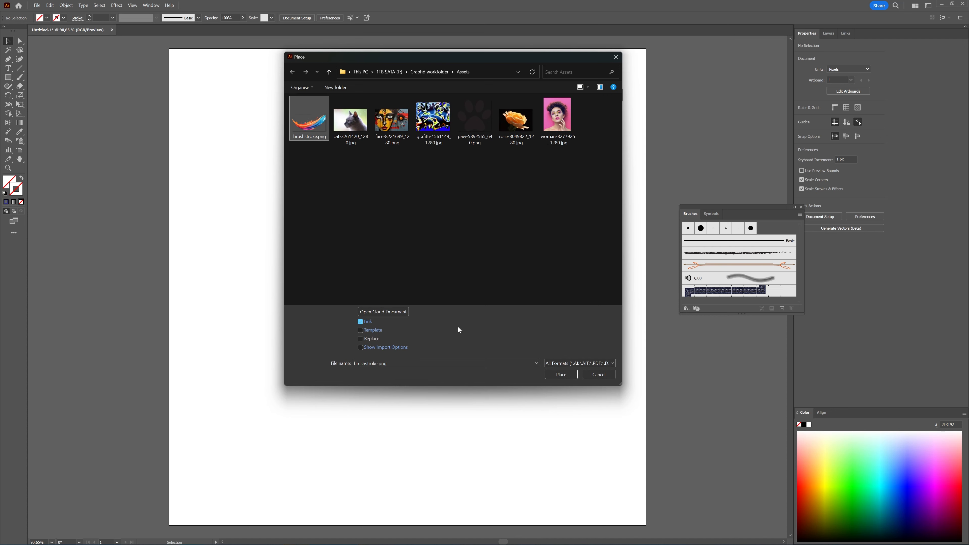
pyautogui.click(361, 323)
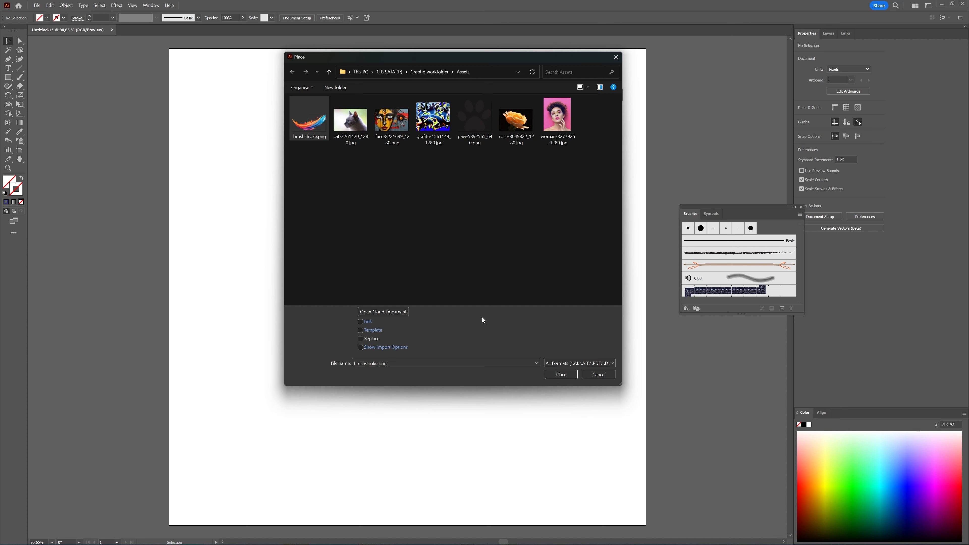
pyautogui.click(561, 375)
pyautogui.moveTo(231, 112)
pyautogui.mouseDown()
pyautogui.moveTo(350, 229)
pyautogui.moveTo(350, 172)
pyautogui.mouseUp()
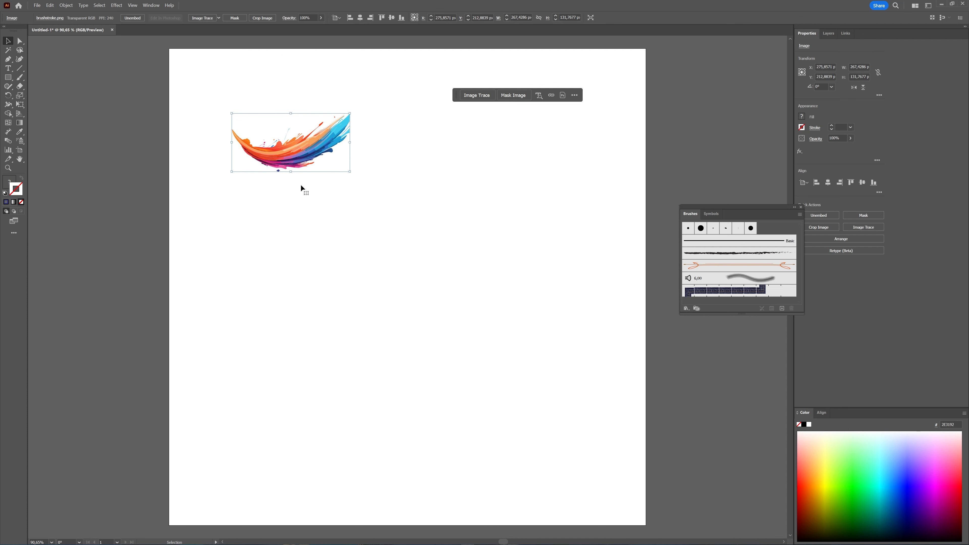
pyautogui.click(325, 238)
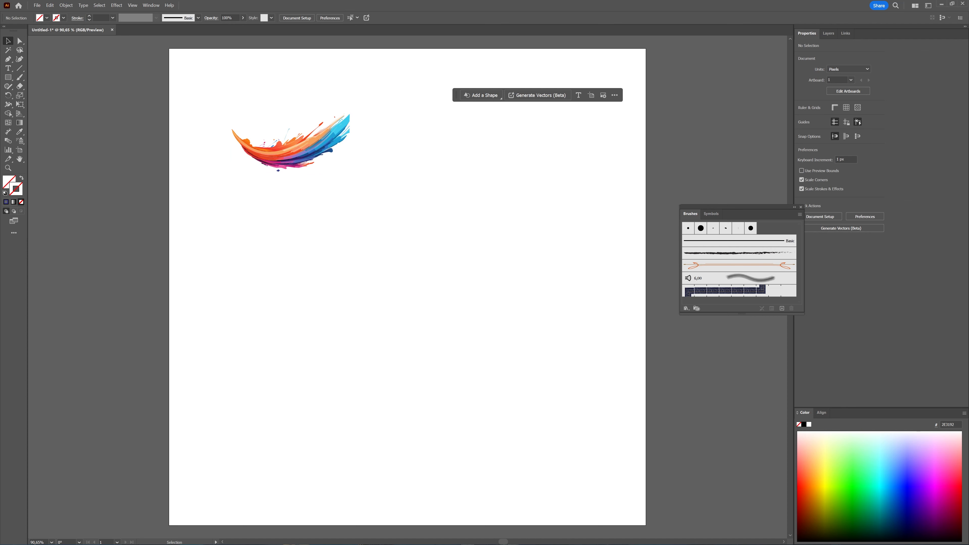
# Step: Add a second copy of brushstroke.png as a linked image, about 214 px wide, near the middle of the artboard
pyautogui.moveTo(217, 209); pyautogui.dragTo(411, 273)
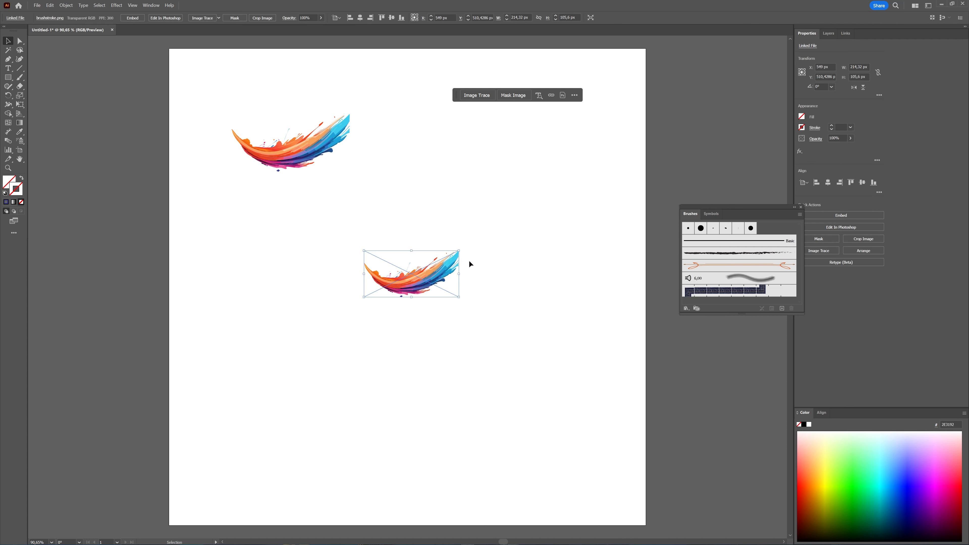
pyautogui.click(445, 304)
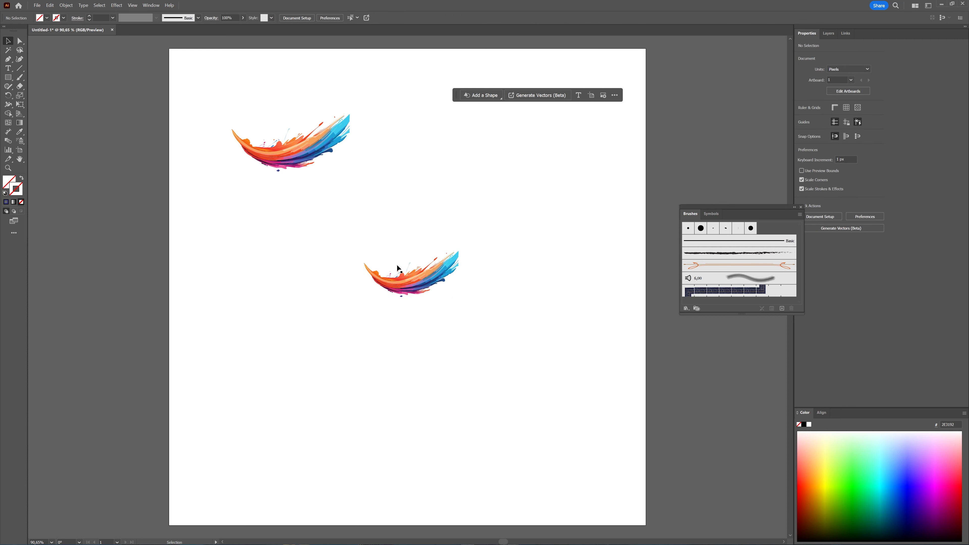
# Step: Try to create an Art Brush from the linked copy of brushstroke.png
pyautogui.moveTo(396, 270)
pyautogui.mouseDown()
pyautogui.moveTo(535, 311)
pyautogui.moveTo(740, 267)
pyautogui.mouseUp()
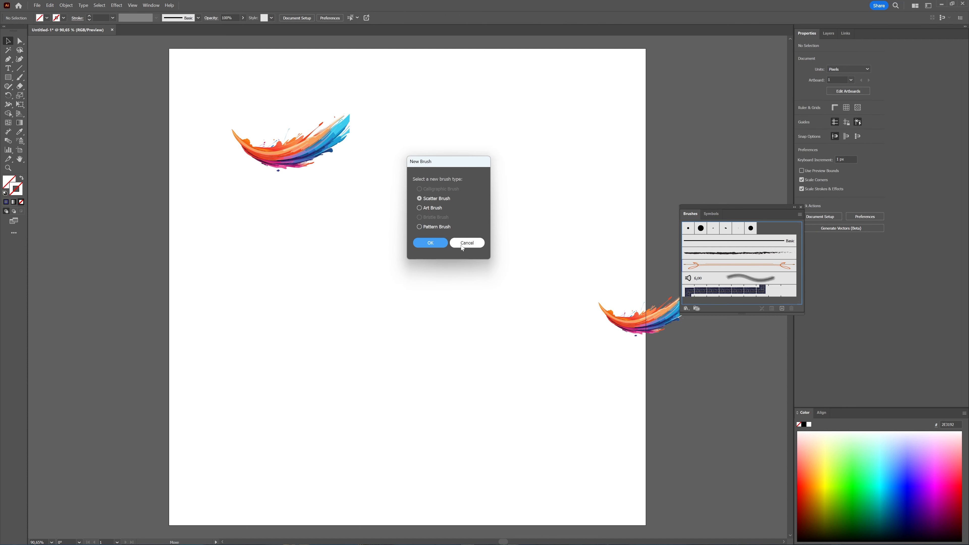
pyautogui.click(419, 208)
pyautogui.click(430, 243)
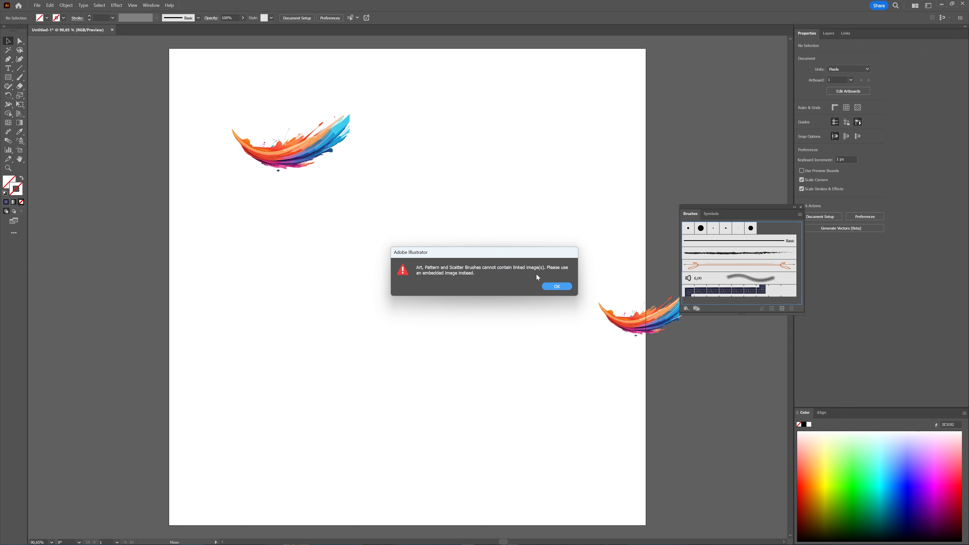
pyautogui.click(557, 287)
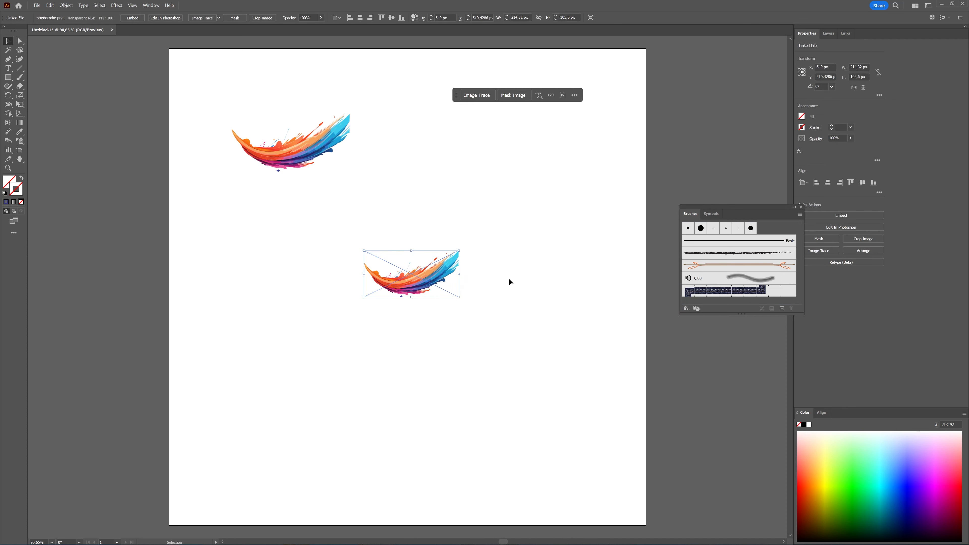
# Step: Embed the linked copy of brushstroke.png in the document
pyautogui.click(152, 6)
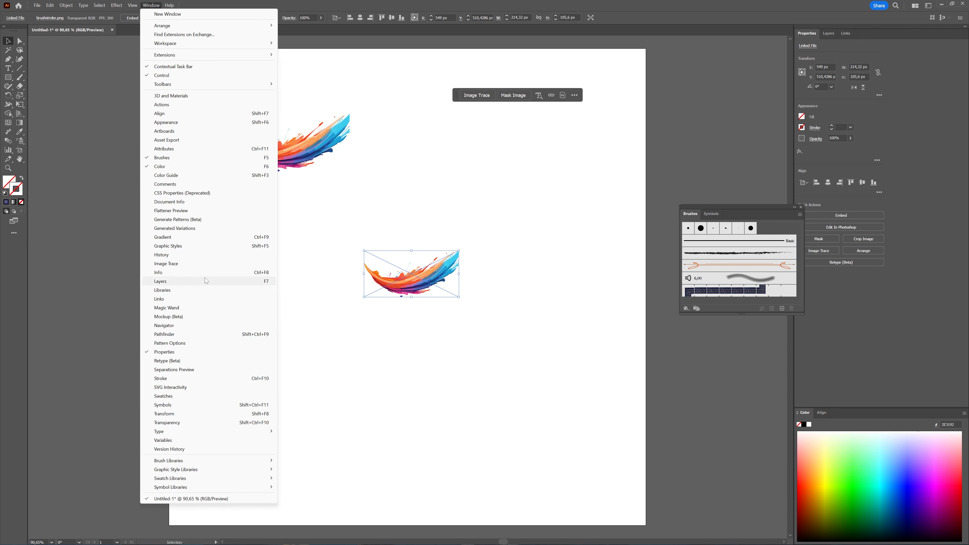
pyautogui.click(198, 301)
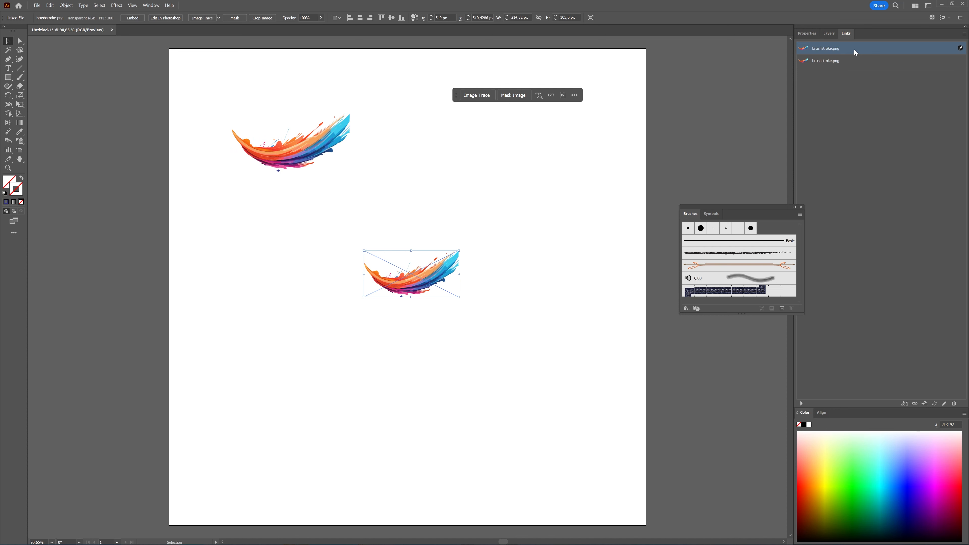
pyautogui.click(855, 61)
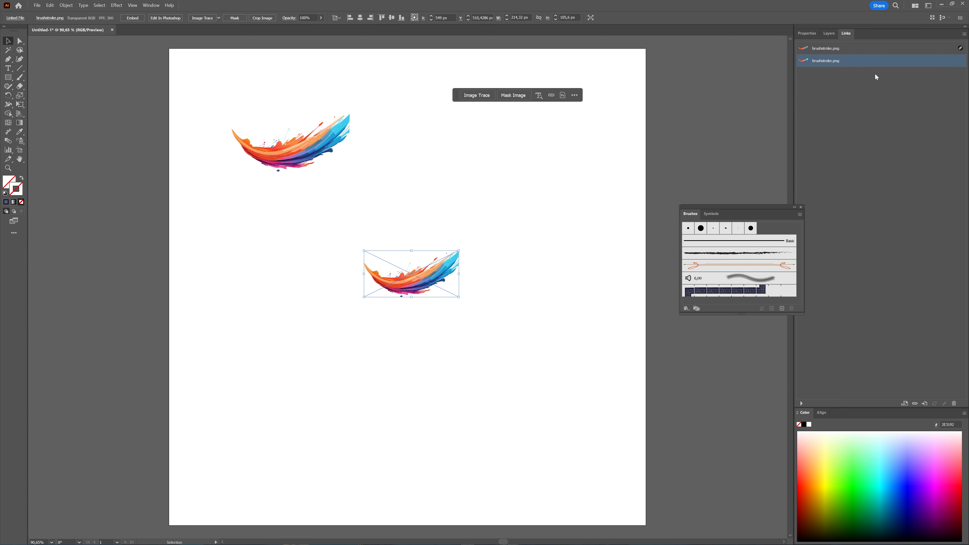
pyautogui.click(862, 49)
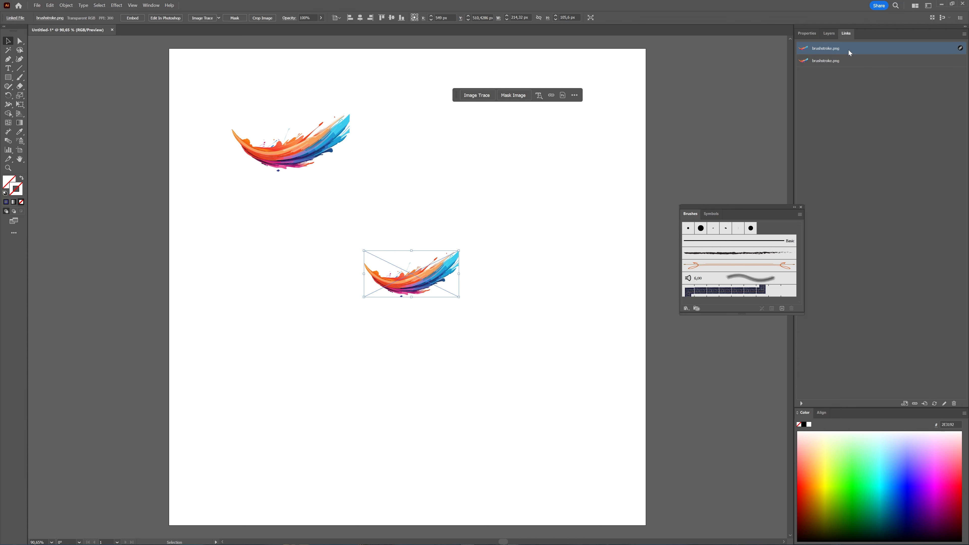
pyautogui.click(963, 34)
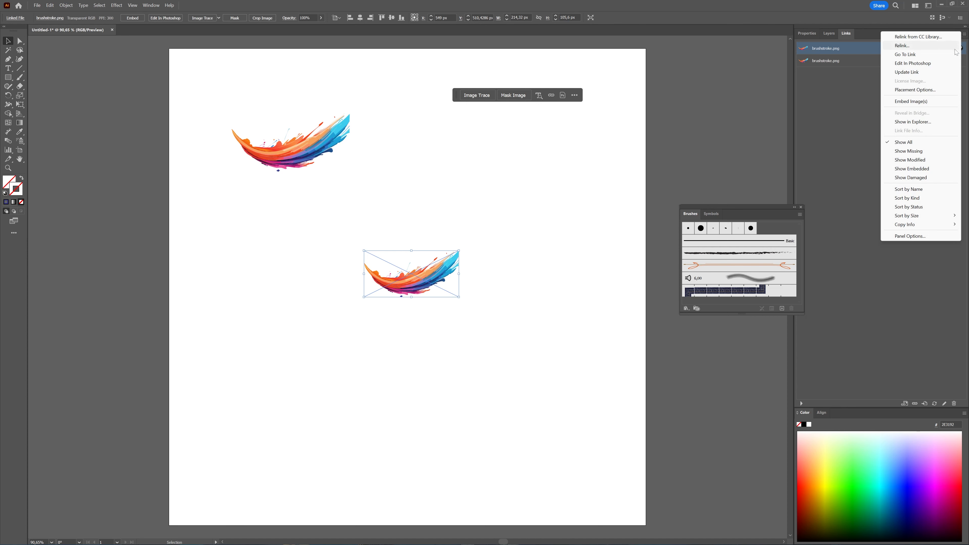
pyautogui.click(943, 102)
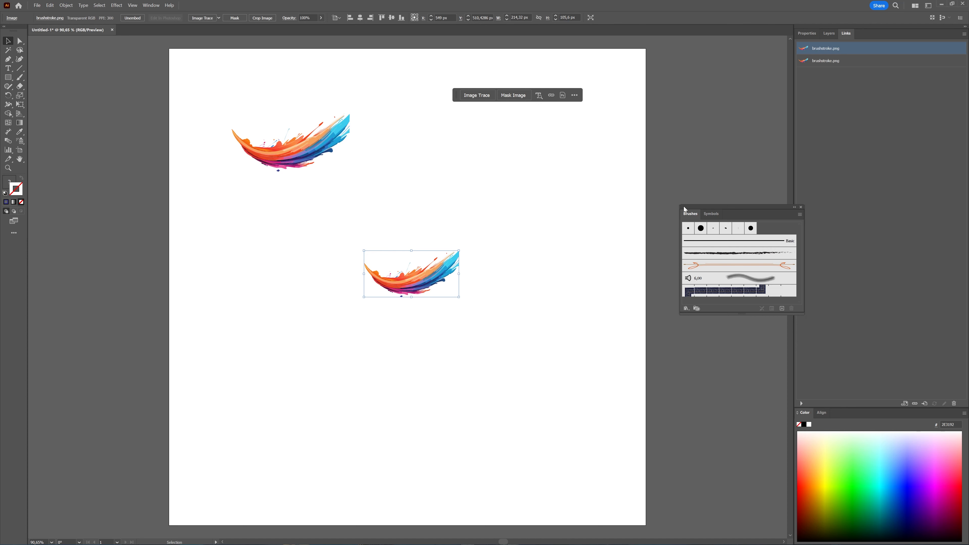
# Step: Make a new Art Brush from the embedded middle image, stretched between guides starting at about 41 px and ending at about 72 px
pyautogui.moveTo(743, 210); pyautogui.dragTo(673, 192)
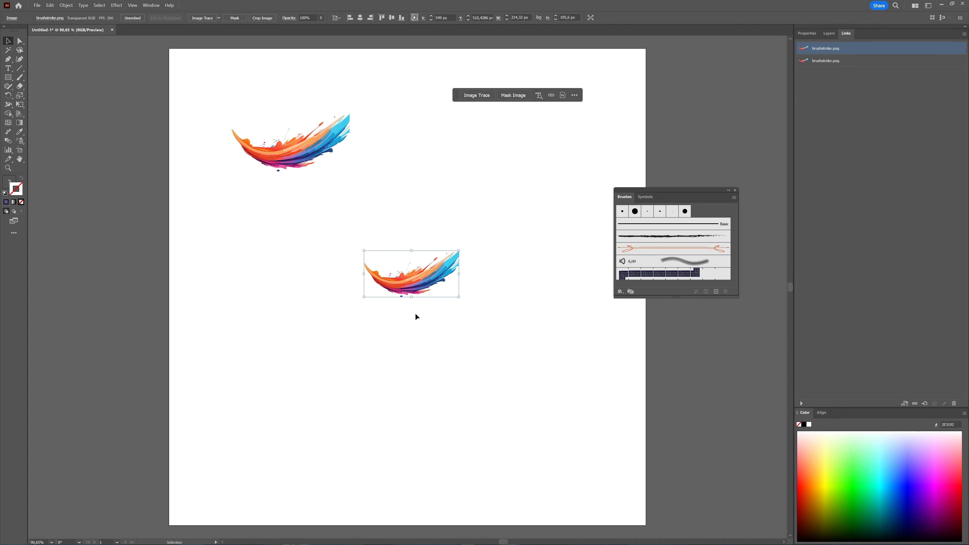
pyautogui.moveTo(423, 281); pyautogui.dragTo(666, 263)
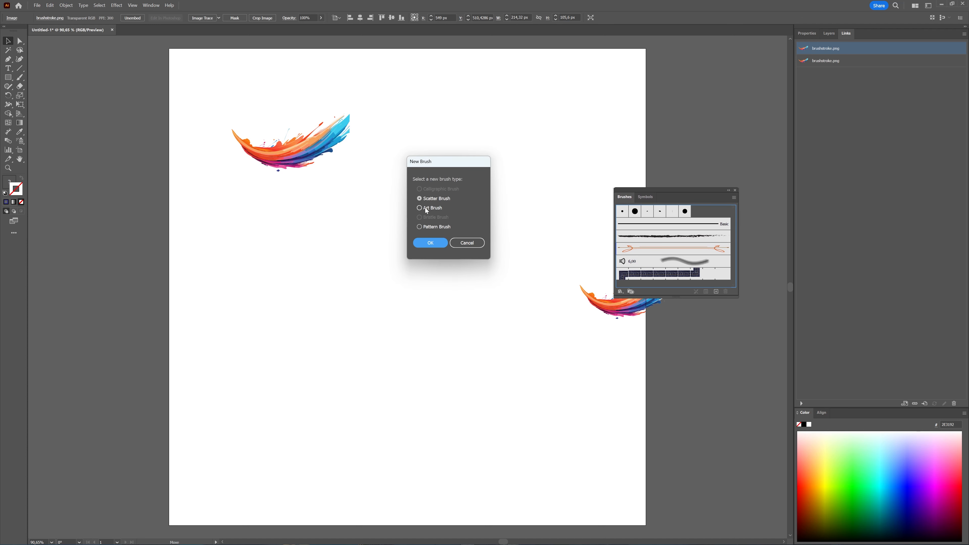
pyautogui.click(419, 208)
pyautogui.click(430, 243)
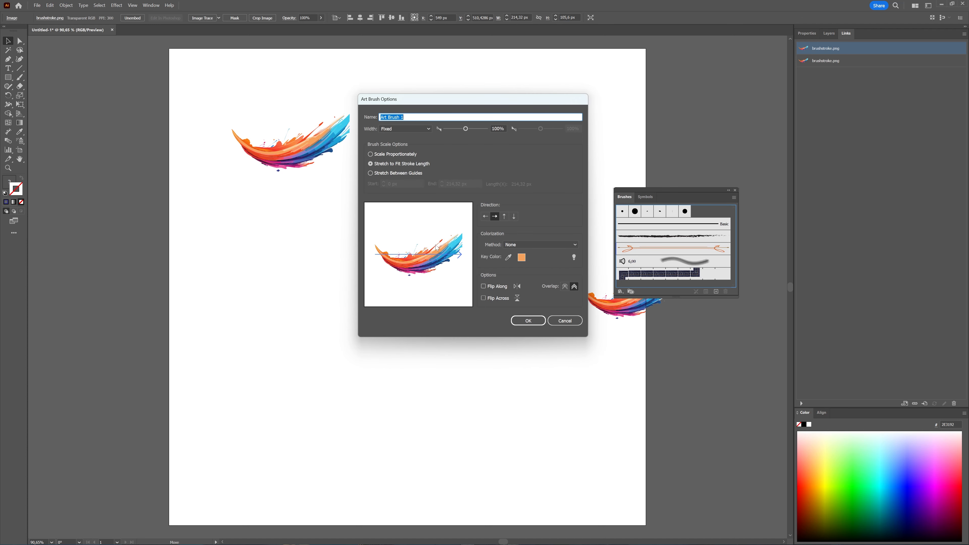
pyautogui.click(369, 173)
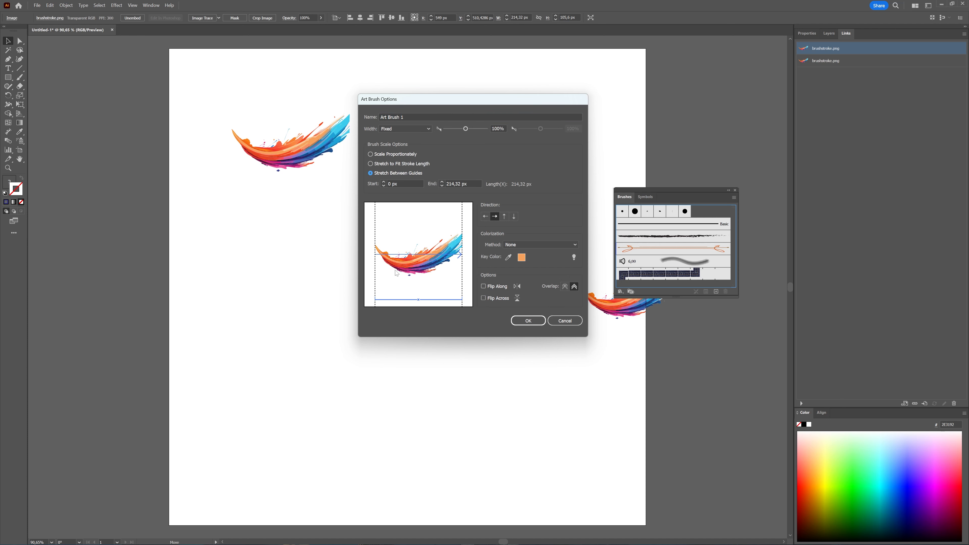
pyautogui.moveTo(375, 273); pyautogui.dragTo(390, 277)
pyautogui.moveTo(465, 278); pyautogui.dragTo(410, 287)
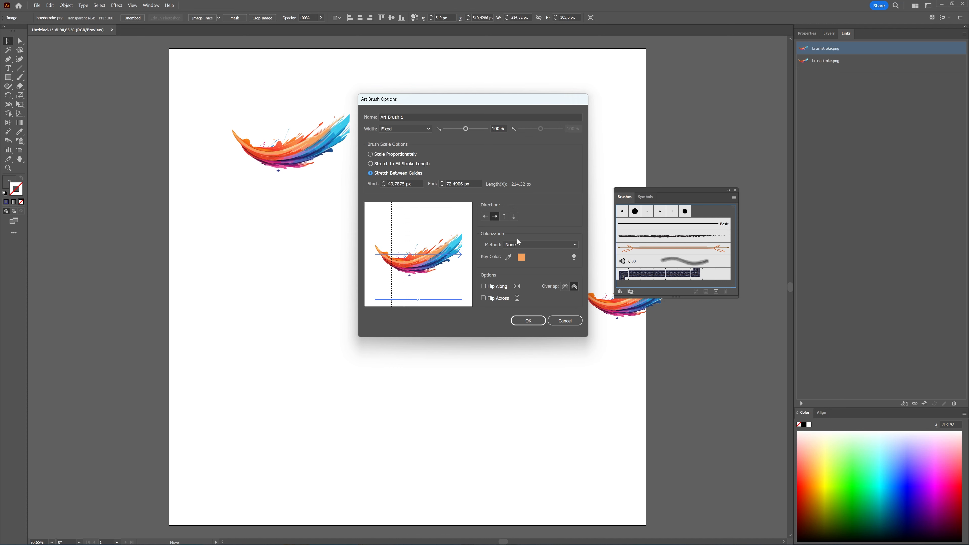
# Step: Set the brush's colorization method to Tints and Shades, check the colorization tips, and accept the Art Brush options
pyautogui.click(525, 243)
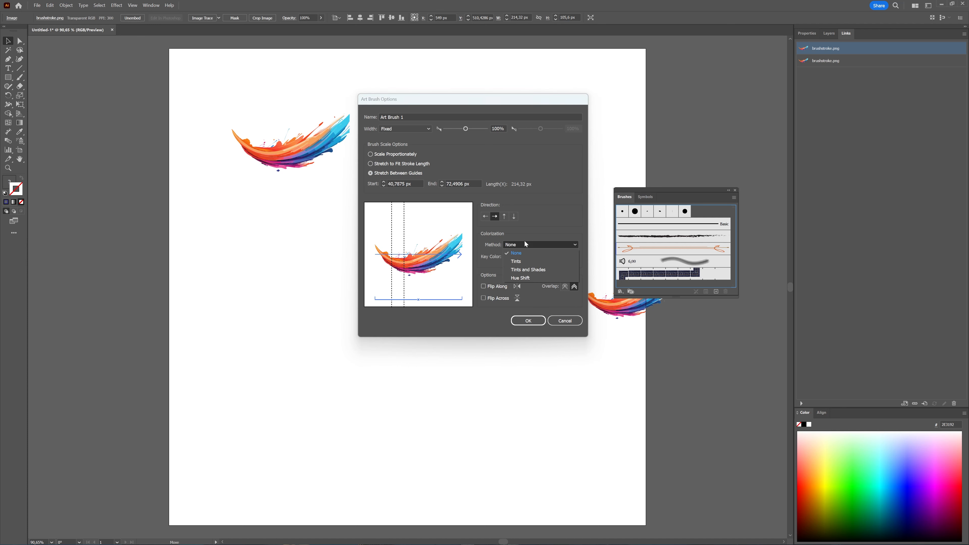
pyautogui.click(537, 261)
pyautogui.click(540, 244)
pyautogui.click(521, 271)
pyautogui.click(573, 257)
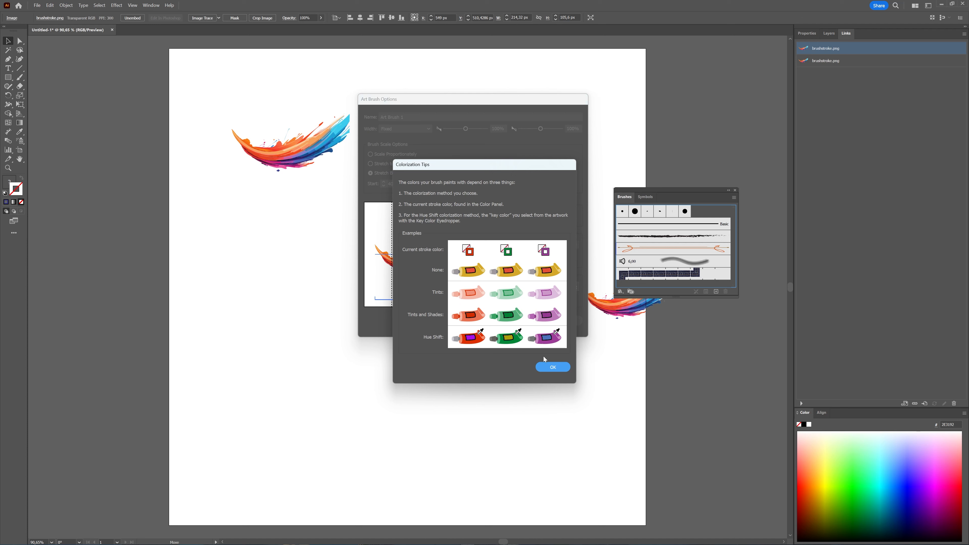
pyautogui.click(557, 368)
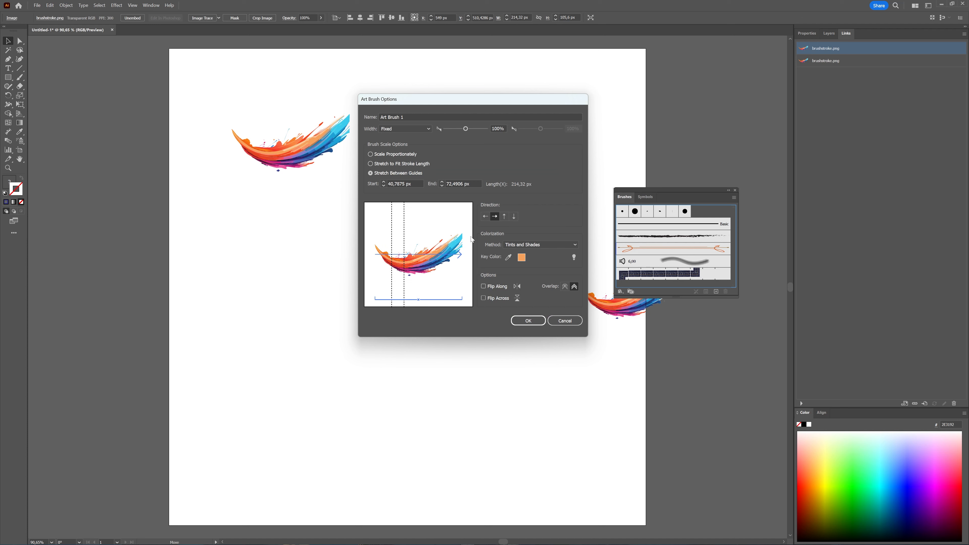
pyautogui.click(545, 246)
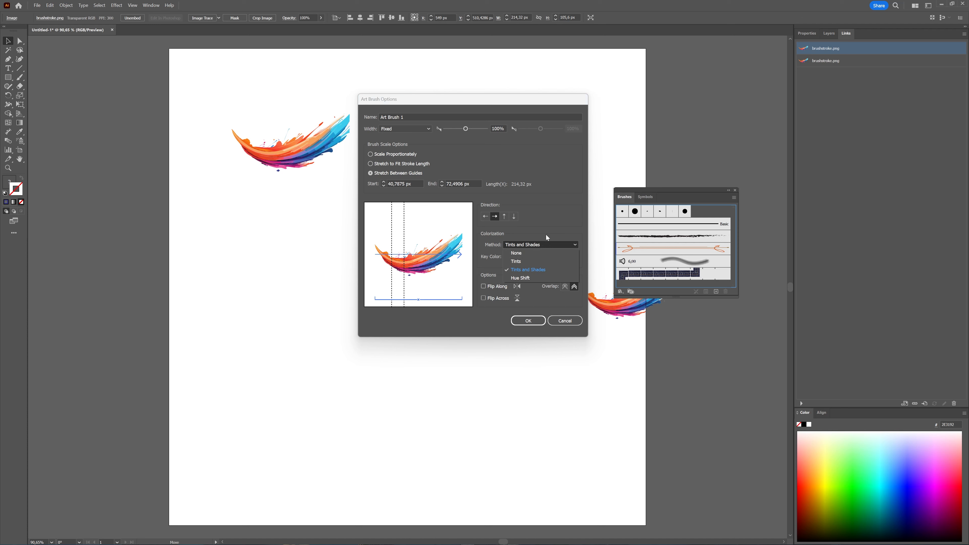
pyautogui.click(552, 223)
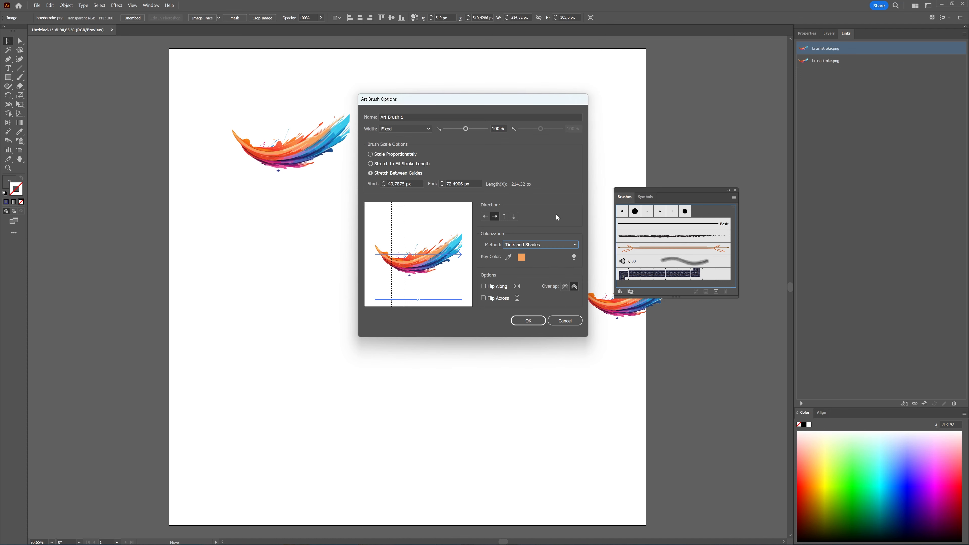
pyautogui.click(530, 322)
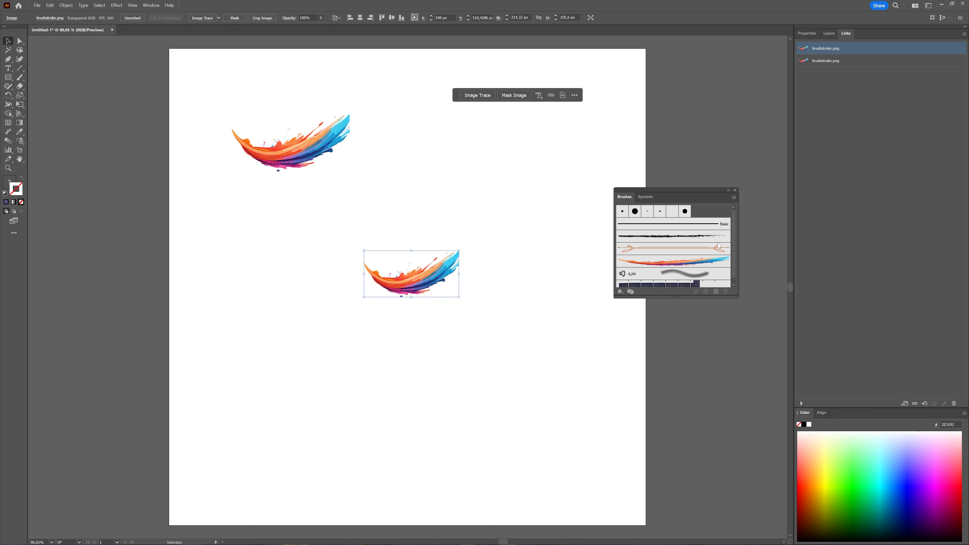
# Step: Delete both brushstroke images and paint seven curved Paintbrush strokes with the new art brush across the artboard's upper part
pyautogui.moveTo(301, 91); pyautogui.dragTo(482, 370)
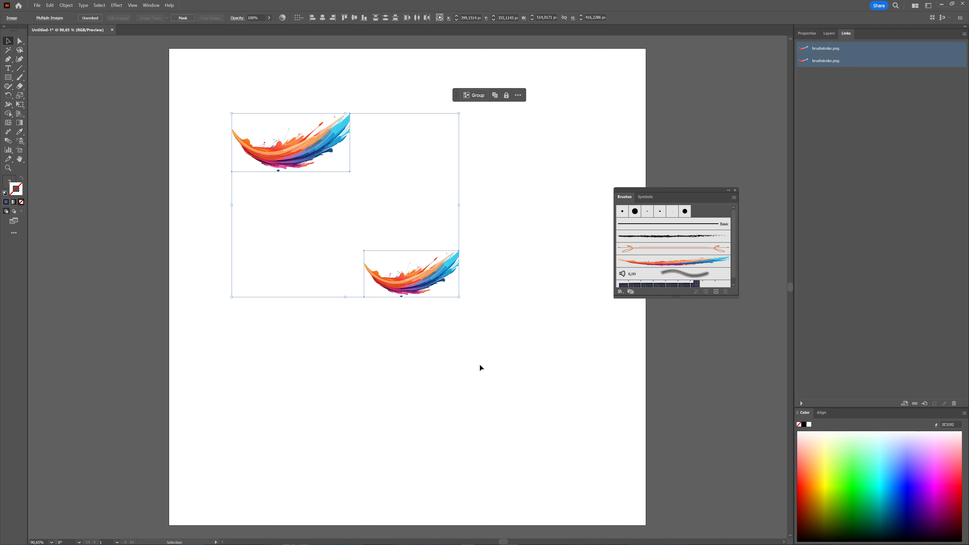
pyautogui.press('Delete')
pyautogui.press('b')
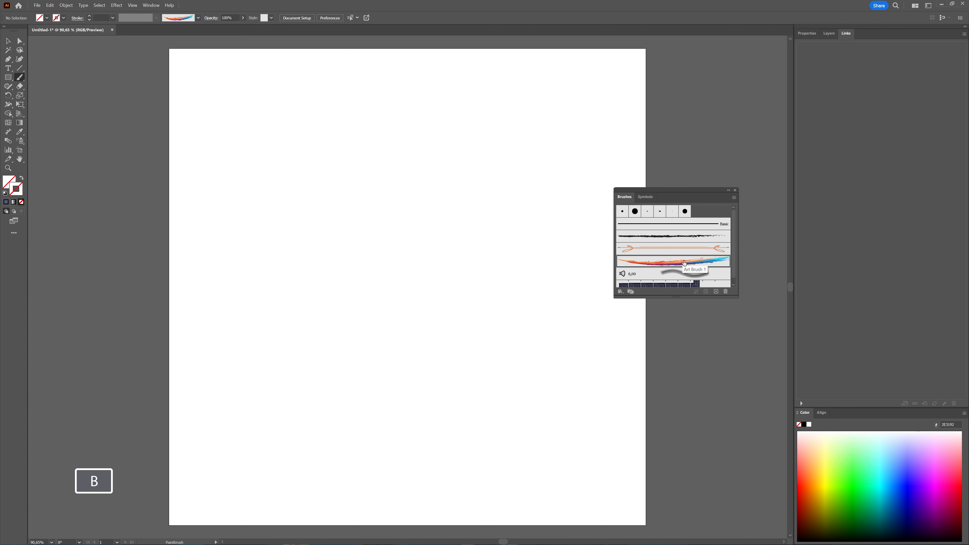
pyautogui.moveTo(211, 104); pyautogui.dragTo(316, 101)
pyautogui.moveTo(336, 152); pyautogui.dragTo(337, 153)
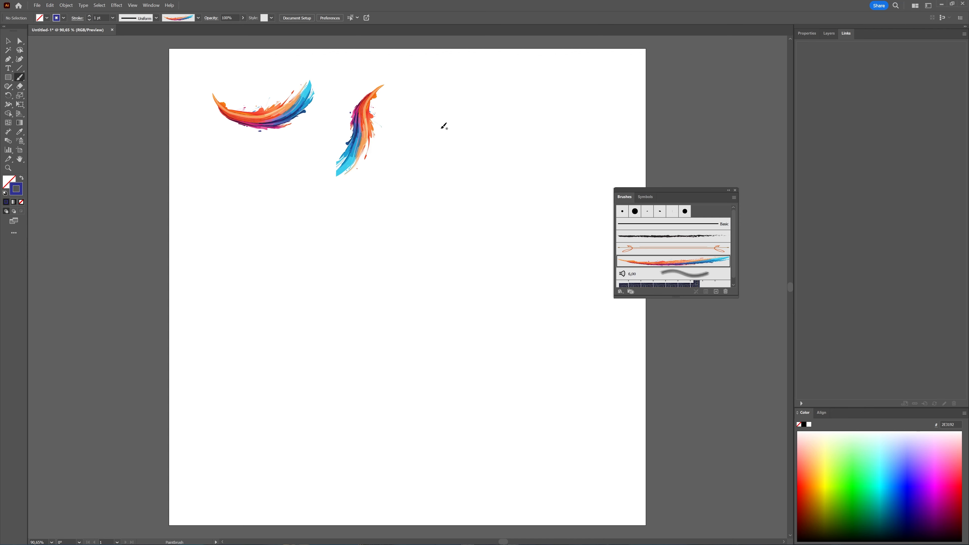
pyautogui.moveTo(548, 100); pyautogui.dragTo(548, 101)
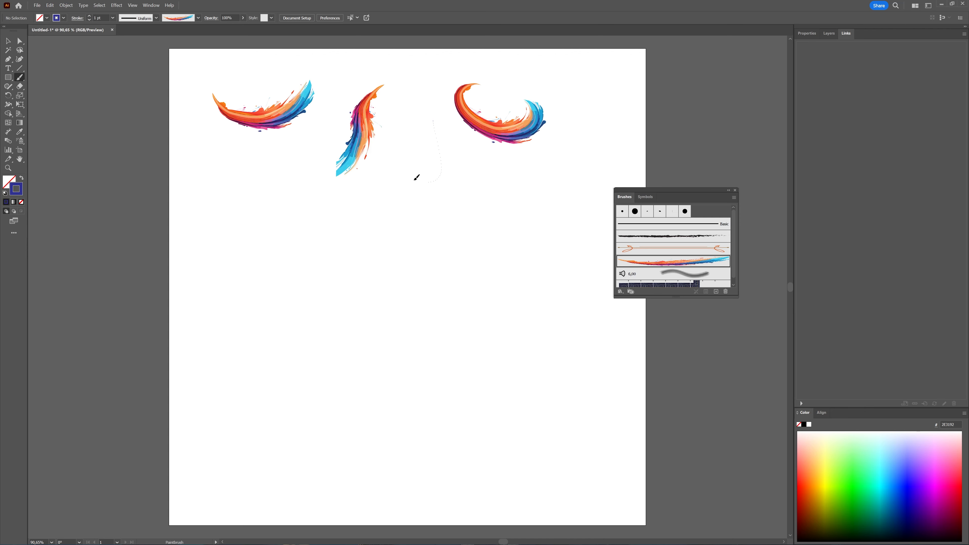
pyautogui.moveTo(415, 179); pyautogui.dragTo(381, 157)
pyautogui.moveTo(595, 141)
pyautogui.mouseDown()
pyautogui.moveTo(609, 105)
pyautogui.moveTo(573, 115)
pyautogui.mouseUp()
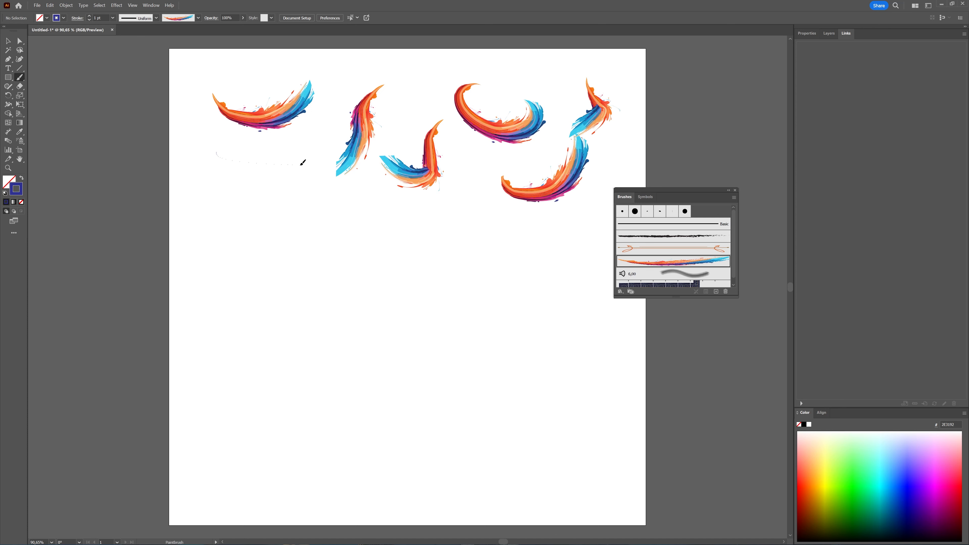
pyautogui.moveTo(303, 162); pyautogui.dragTo(302, 162)
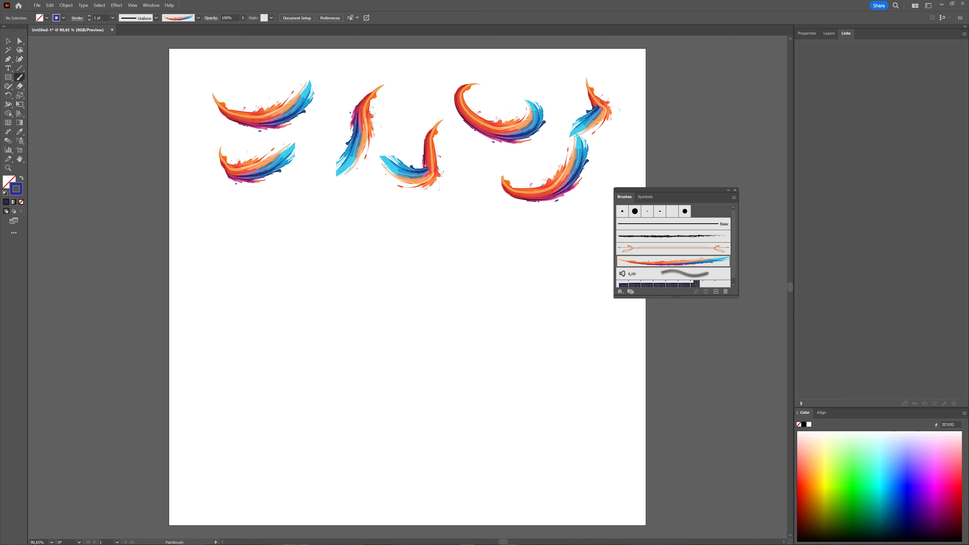
# Step: Add paw-5892565_640.png to the lower part of the artboard and embed it
pyautogui.moveTo(52, 213); pyautogui.dragTo(385, 379)
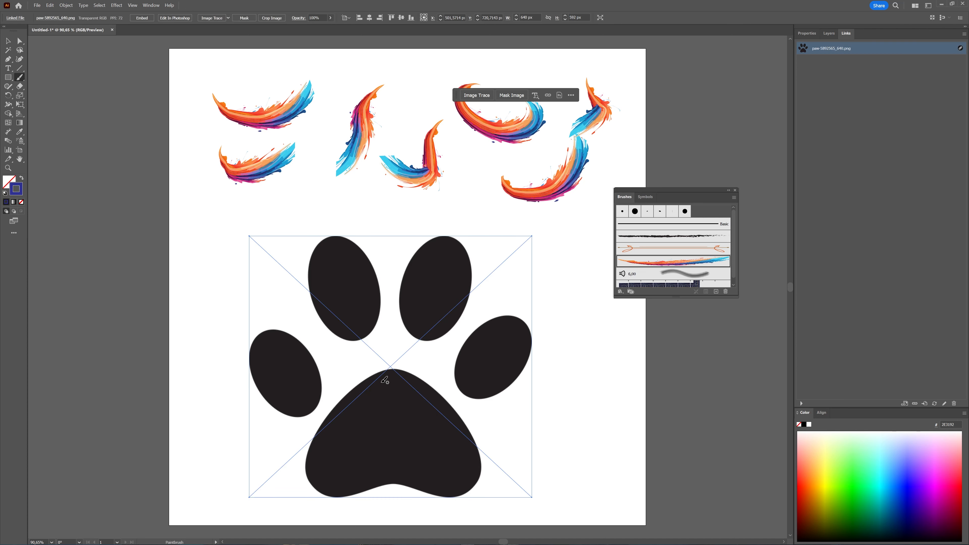
pyautogui.keyDown('ctrl'); pyautogui.click(597, 336); pyautogui.keyUp('ctrl')
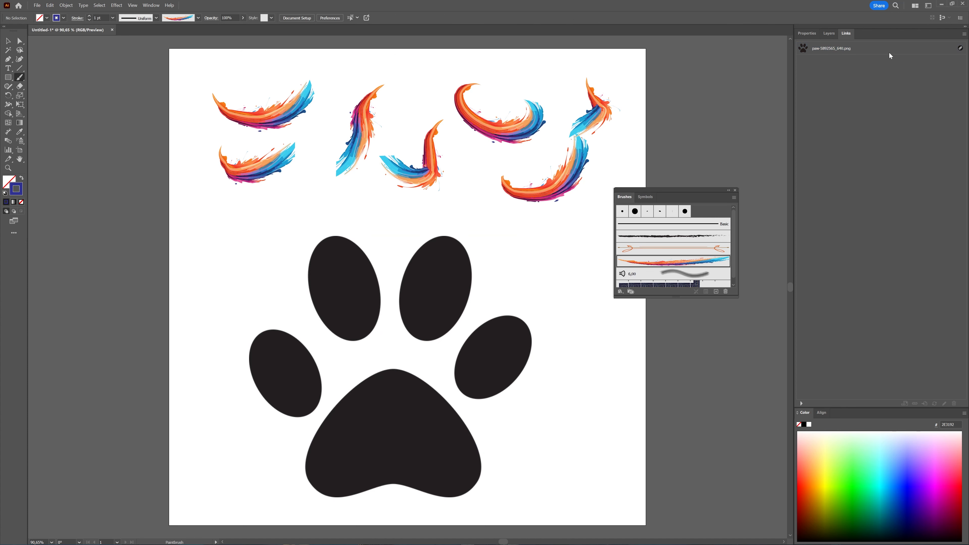
pyautogui.click(963, 34)
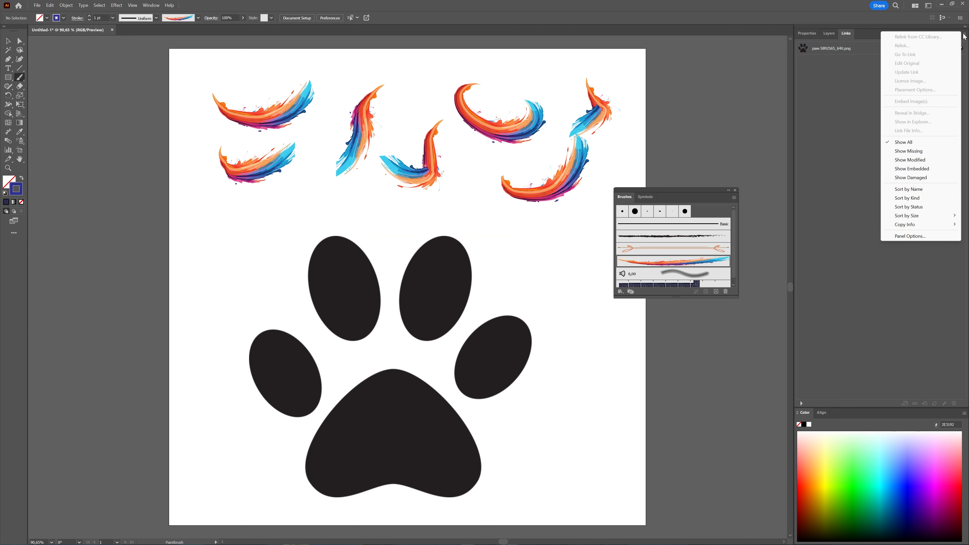
pyautogui.click(819, 49)
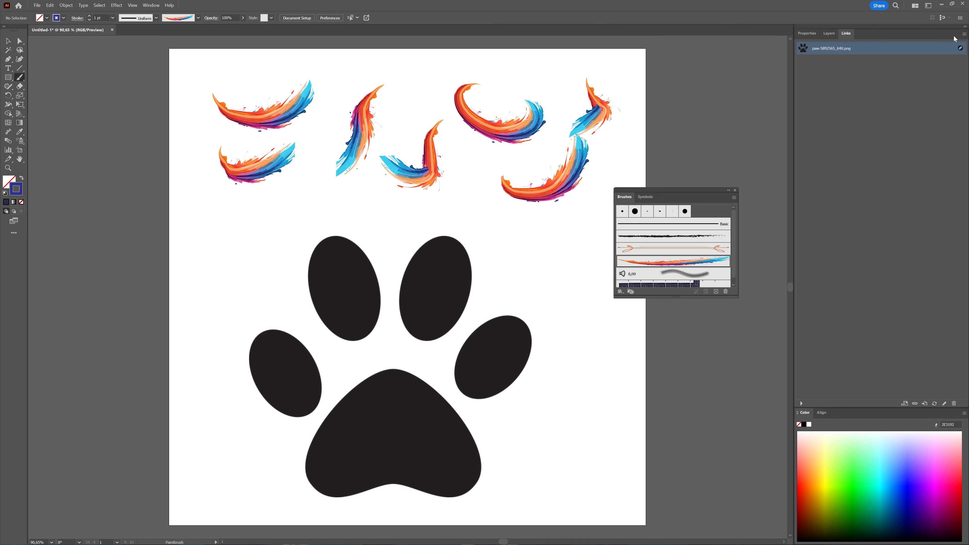
pyautogui.click(964, 34)
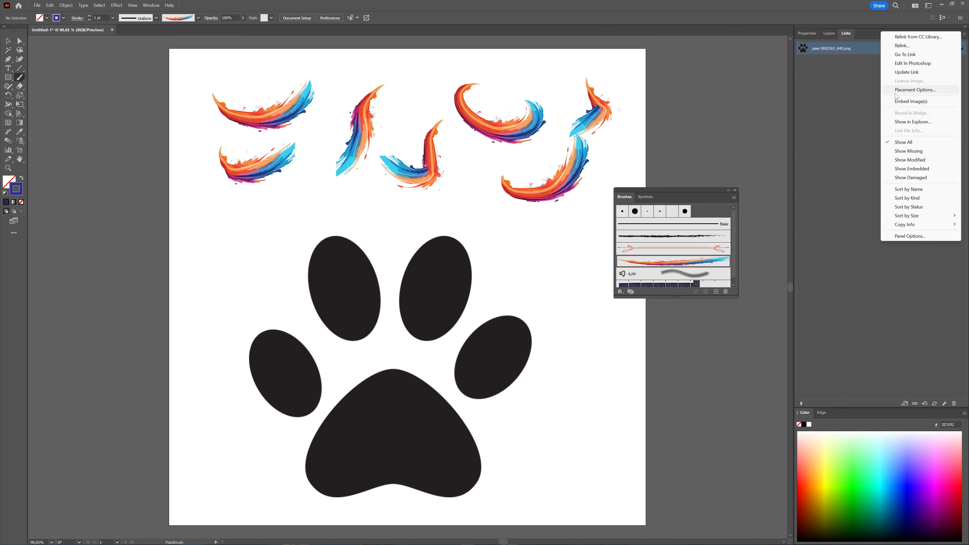
pyautogui.click(904, 101)
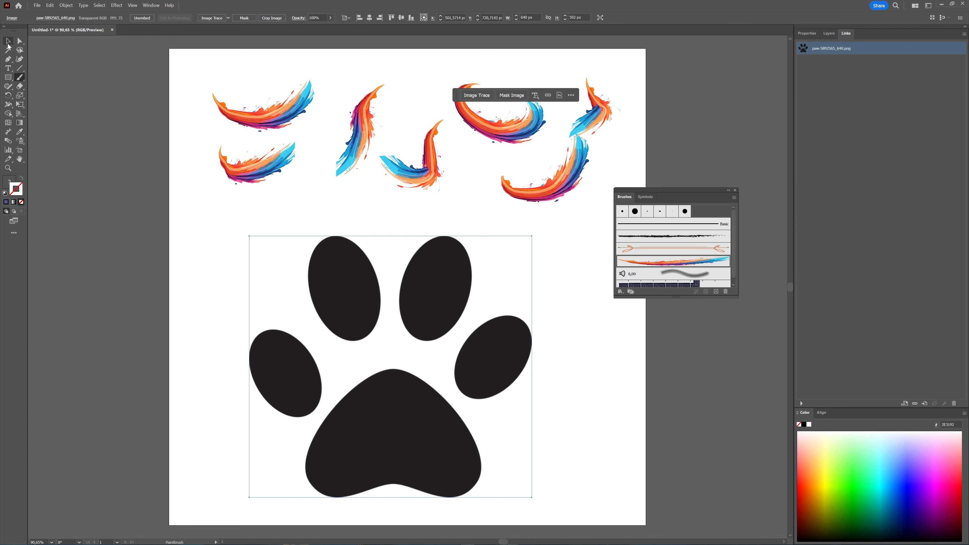
# Step: Create an Art Brush from the embedded paw image, scaled proportionately, with the stroke direction pointing up
pyautogui.click(9, 44)
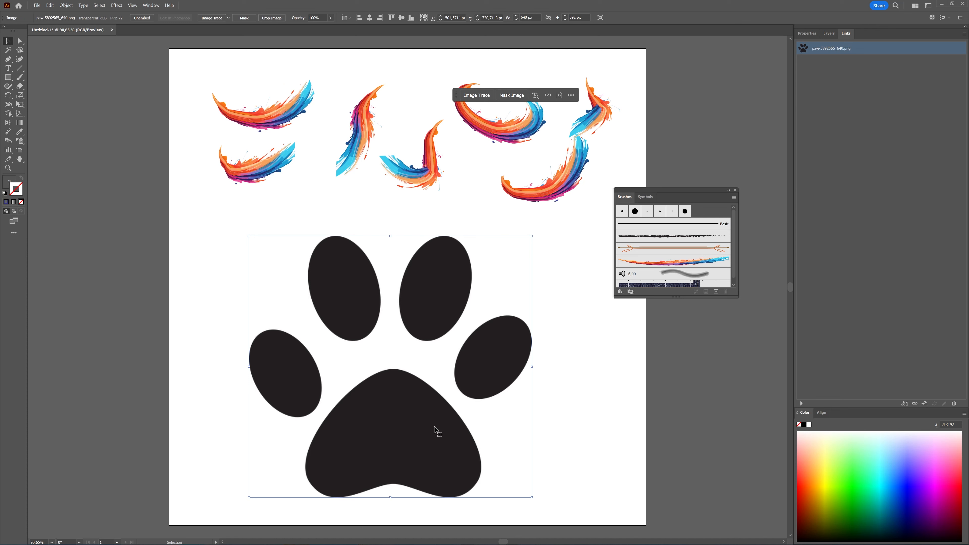
pyautogui.moveTo(415, 432)
pyautogui.mouseDown()
pyautogui.moveTo(528, 336)
pyautogui.moveTo(671, 282)
pyautogui.moveTo(659, 277)
pyautogui.mouseUp()
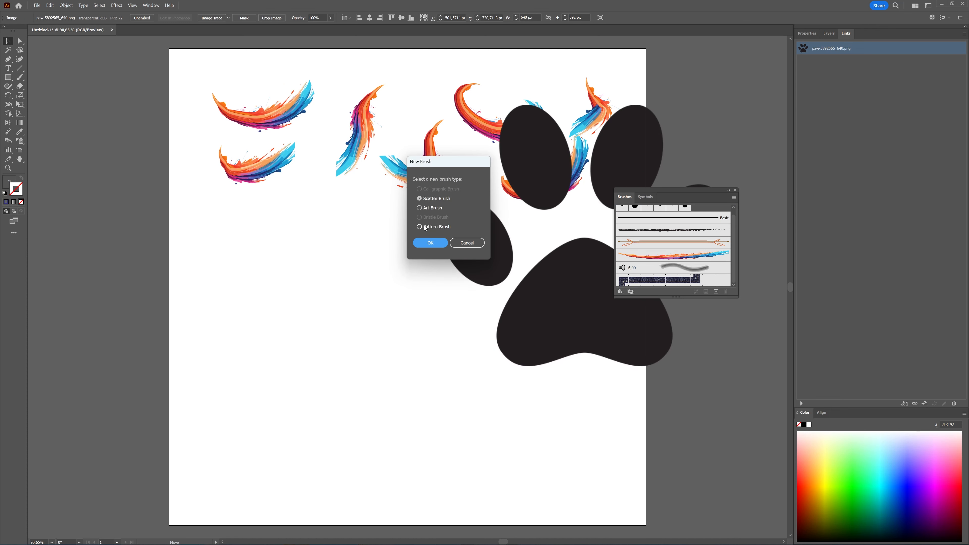
pyautogui.click(420, 208)
pyautogui.click(434, 243)
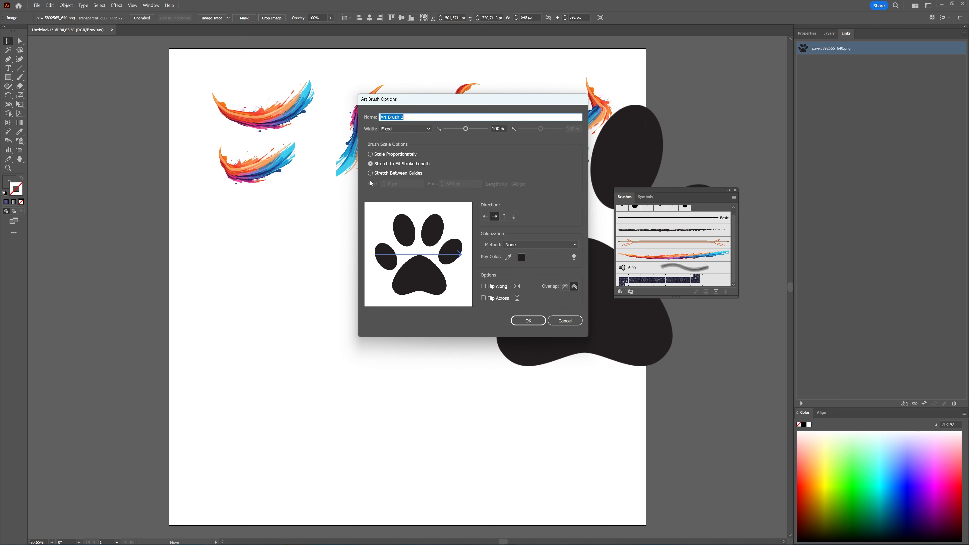
pyautogui.click(370, 155)
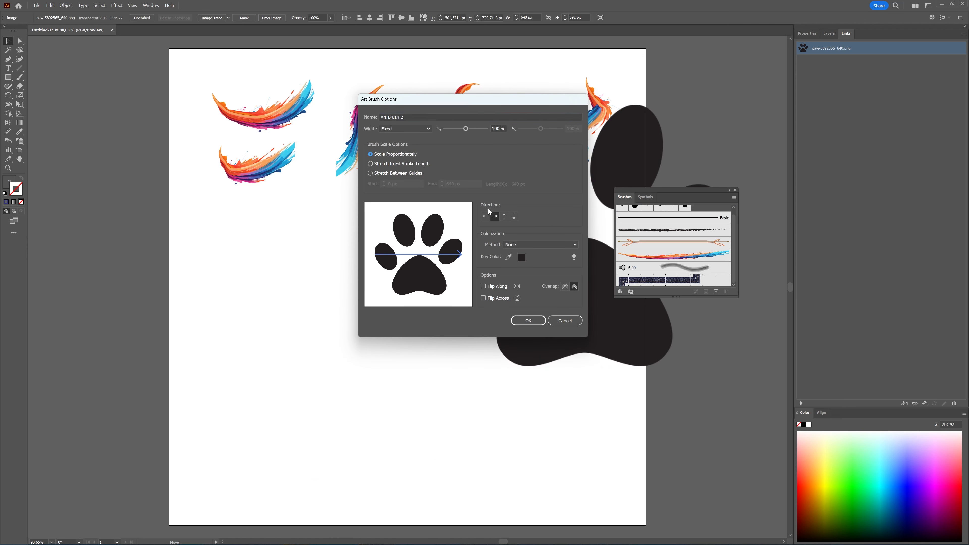
pyautogui.click(504, 217)
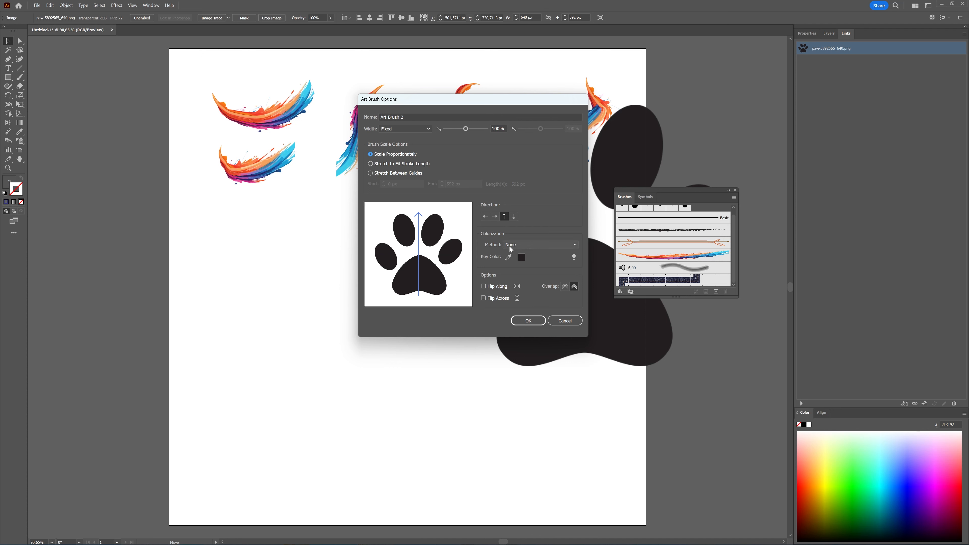
pyautogui.click(525, 323)
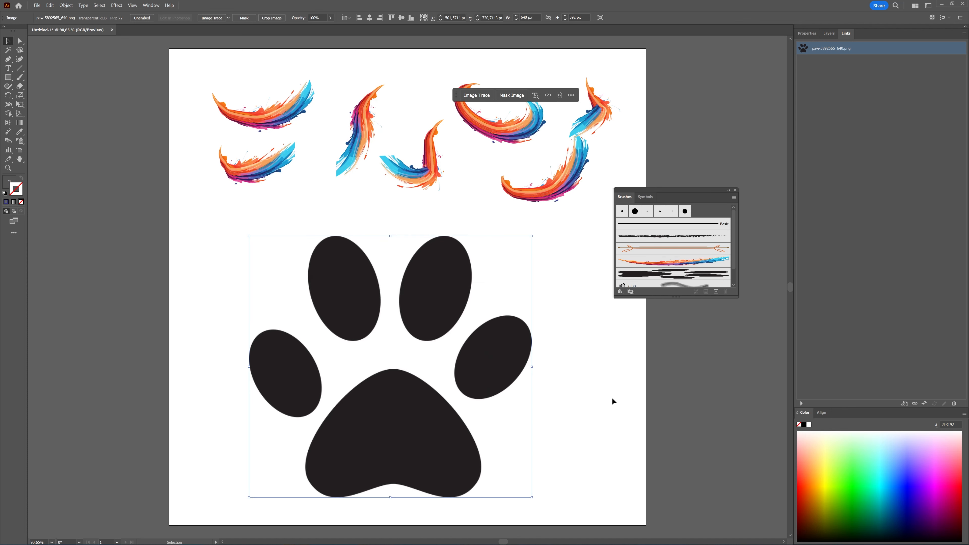
# Step: Delete the large paw image and paint paw prints of varied sizes and directions across the artboard's upper half with the new paw brush
pyautogui.press('Delete')
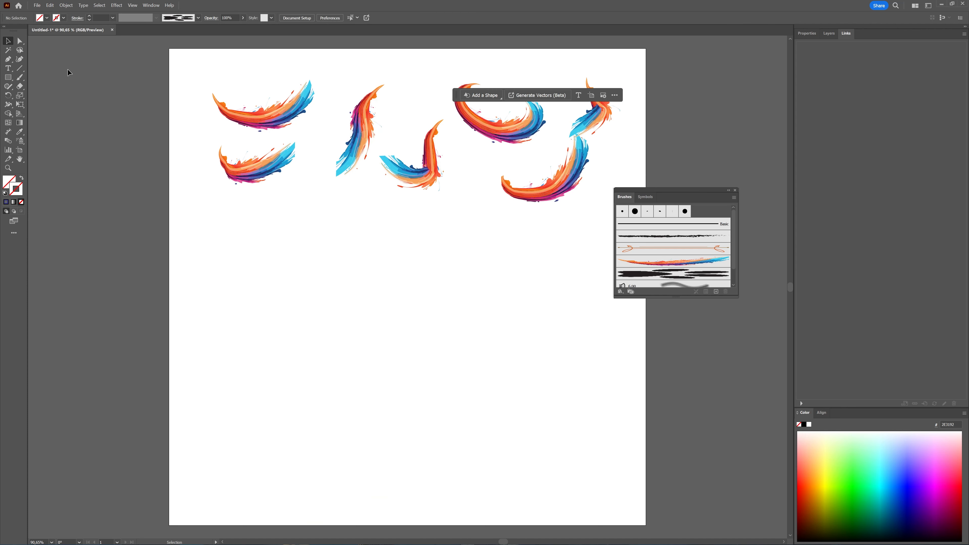
pyautogui.press('b')
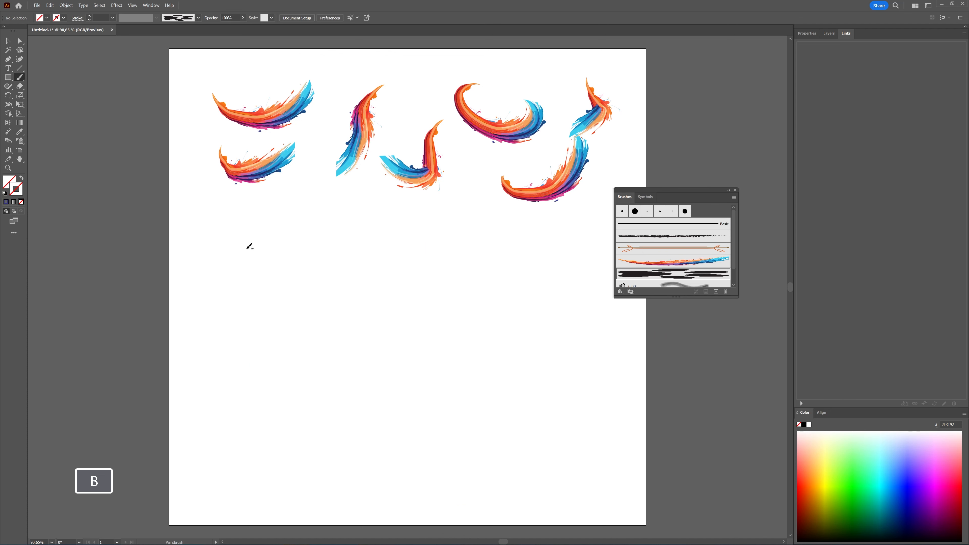
pyautogui.moveTo(243, 249); pyautogui.dragTo(241, 259)
pyautogui.moveTo(302, 273); pyautogui.dragTo(301, 262)
pyautogui.moveTo(293, 240)
pyautogui.mouseDown()
pyautogui.moveTo(288, 221)
pyautogui.moveTo(313, 164)
pyautogui.mouseUp()
pyautogui.moveTo(382, 250); pyautogui.dragTo(403, 258)
pyautogui.moveTo(461, 302); pyautogui.dragTo(480, 294)
pyautogui.moveTo(491, 257); pyautogui.dragTo(492, 247)
pyautogui.moveTo(473, 224); pyautogui.dragTo(471, 169)
pyautogui.moveTo(462, 151); pyautogui.dragTo(461, 142)
pyautogui.click(437, 95)
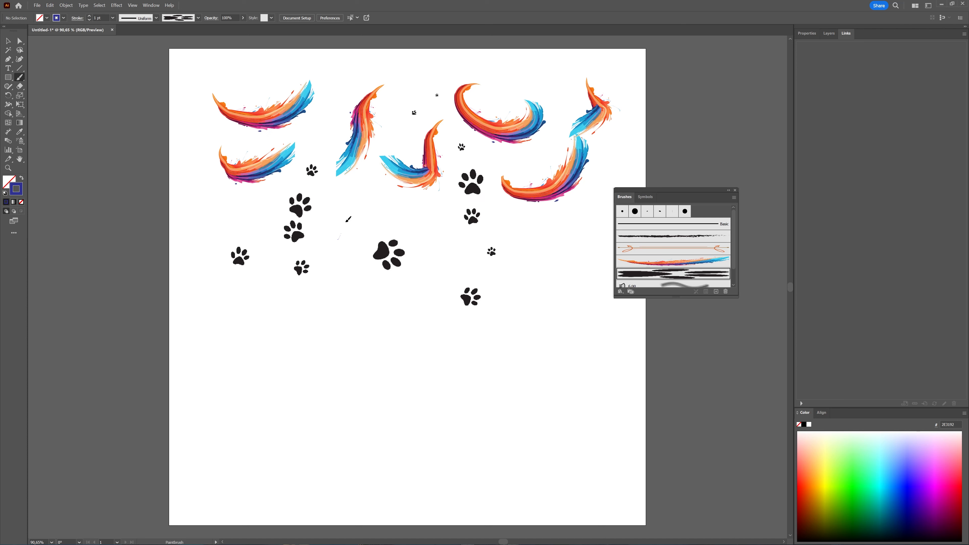
pyautogui.moveTo(346, 221); pyautogui.dragTo(347, 219)
pyautogui.moveTo(430, 229); pyautogui.dragTo(421, 221)
pyautogui.moveTo(432, 267); pyautogui.dragTo(432, 256)
pyautogui.moveTo(506, 271); pyautogui.dragTo(549, 237)
pyautogui.moveTo(582, 221); pyautogui.dragTo(590, 207)
pyautogui.moveTo(622, 159); pyautogui.dragTo(625, 150)
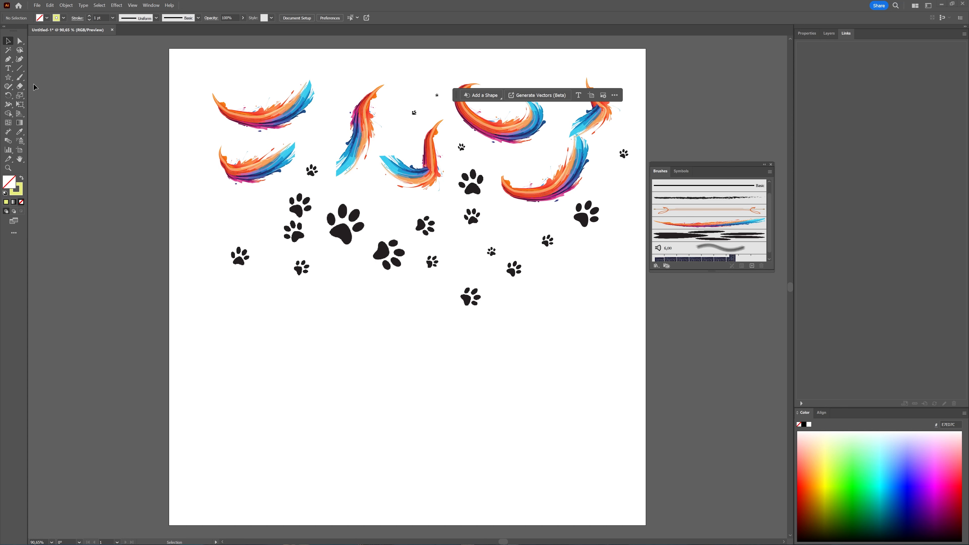
# Step: Draw an eight-pointed star about 197 px wide in the artboard's empty lower part, with a yellow fill and no stroke
pyautogui.click(10, 81)
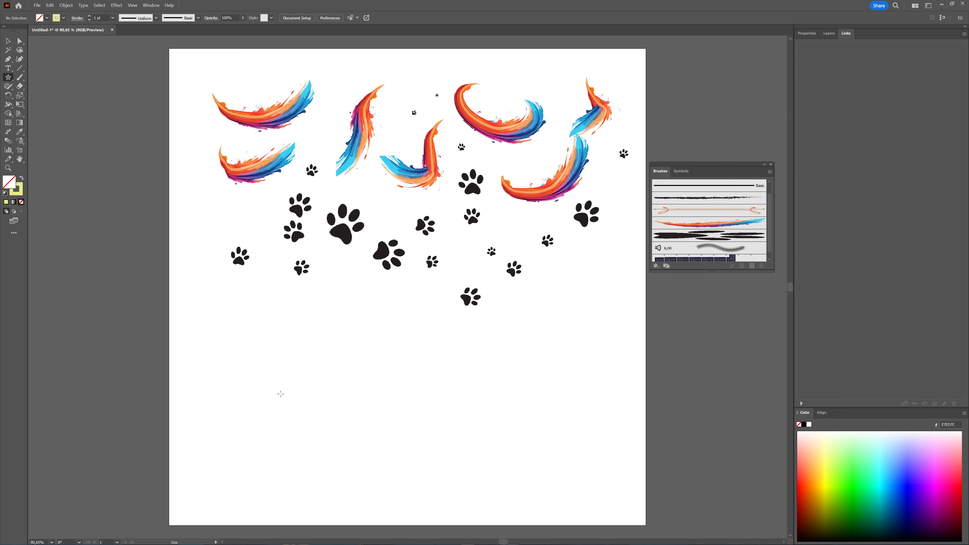
pyautogui.moveTo(280, 394); pyautogui.dragTo(316, 419)
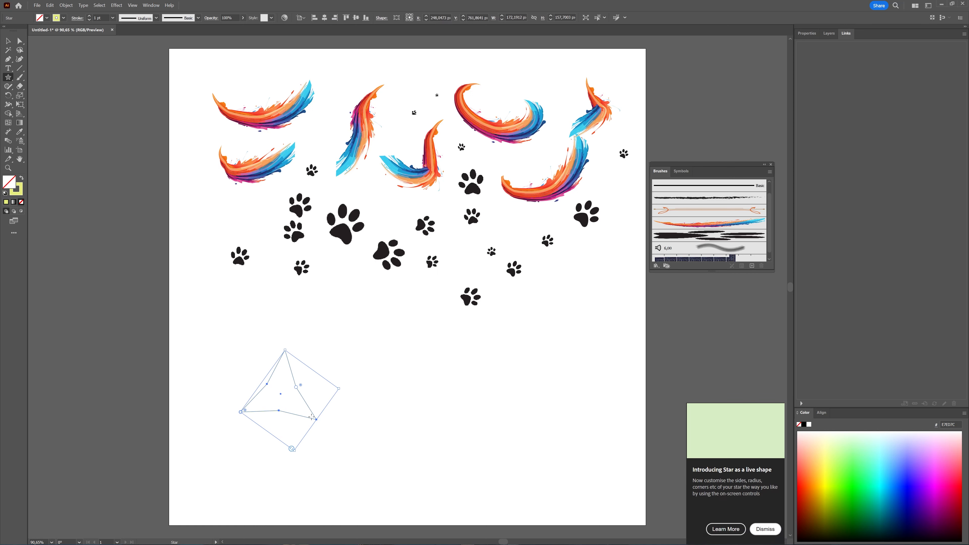
pyautogui.moveTo(291, 449); pyautogui.dragTo(277, 443)
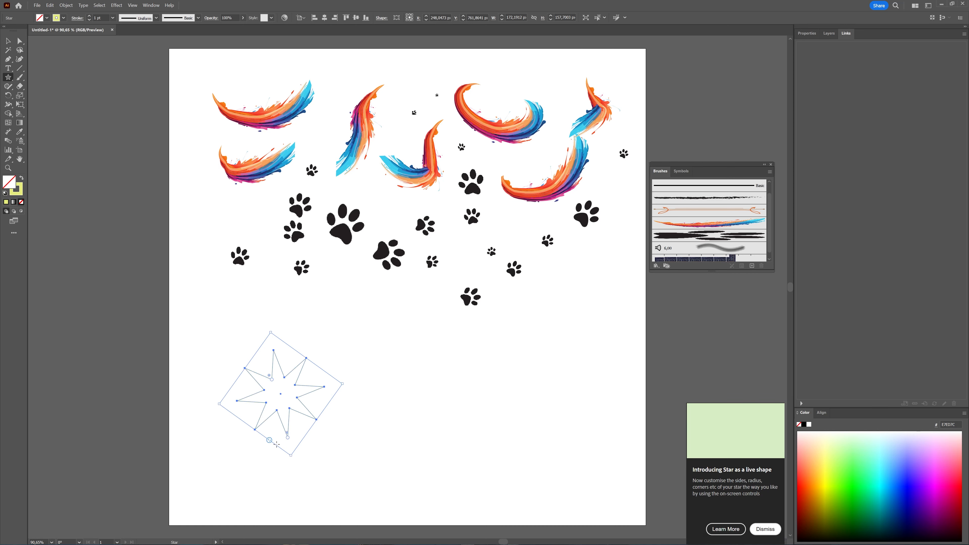
pyautogui.click(21, 178)
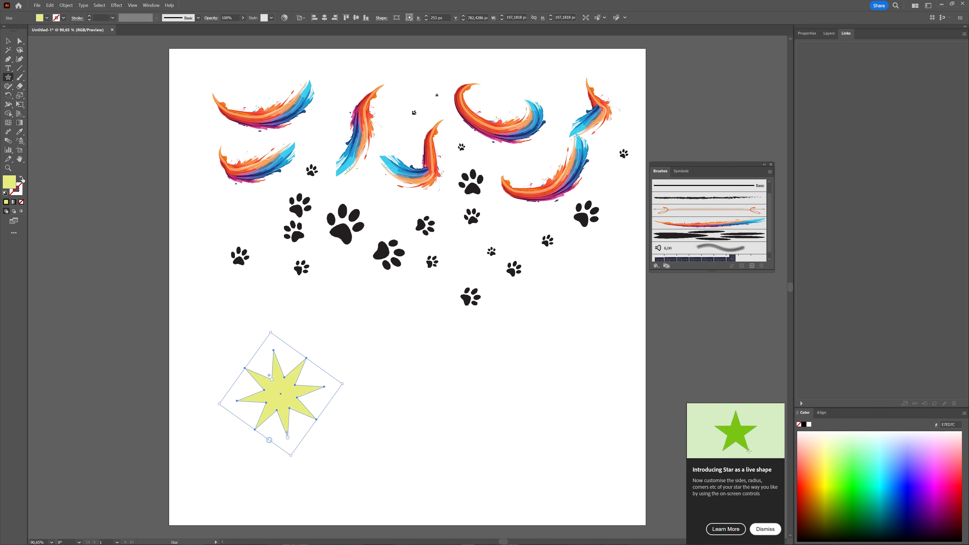
# Step: Create an Art Brush from the yellow star, scaled proportionately, with the stroke direction pointing up
pyautogui.press('v')
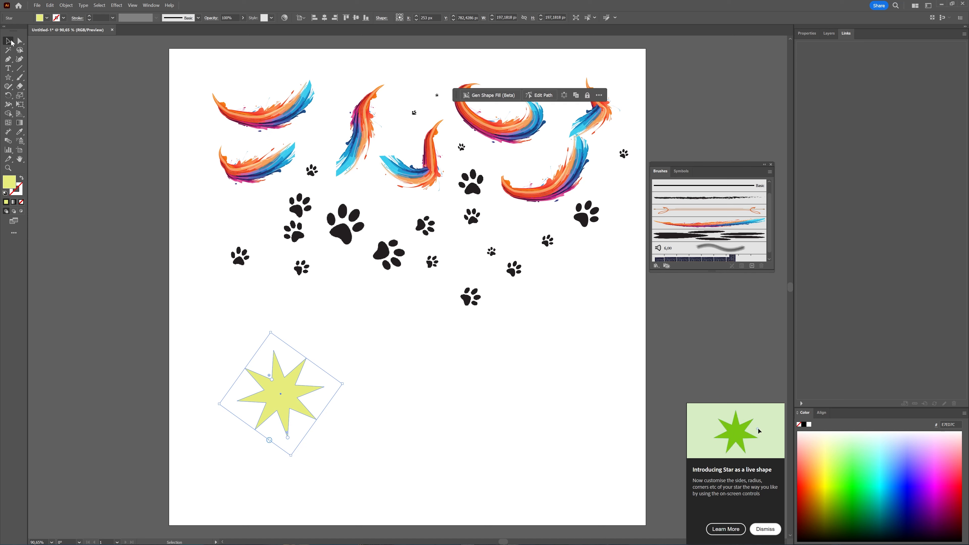
pyautogui.moveTo(293, 400)
pyautogui.mouseDown()
pyautogui.moveTo(682, 248)
pyautogui.moveTo(709, 221)
pyautogui.mouseUp()
pyautogui.click(443, 209)
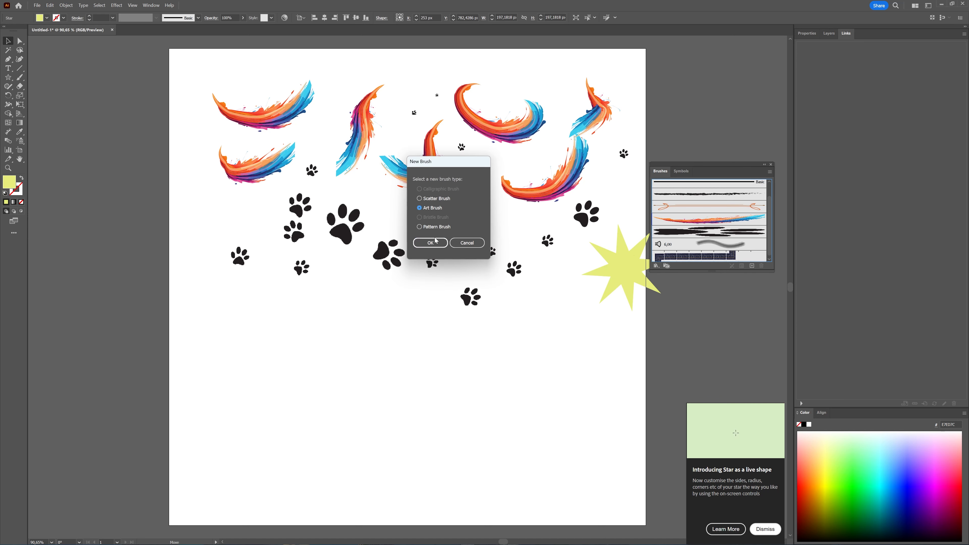
pyautogui.click(431, 243)
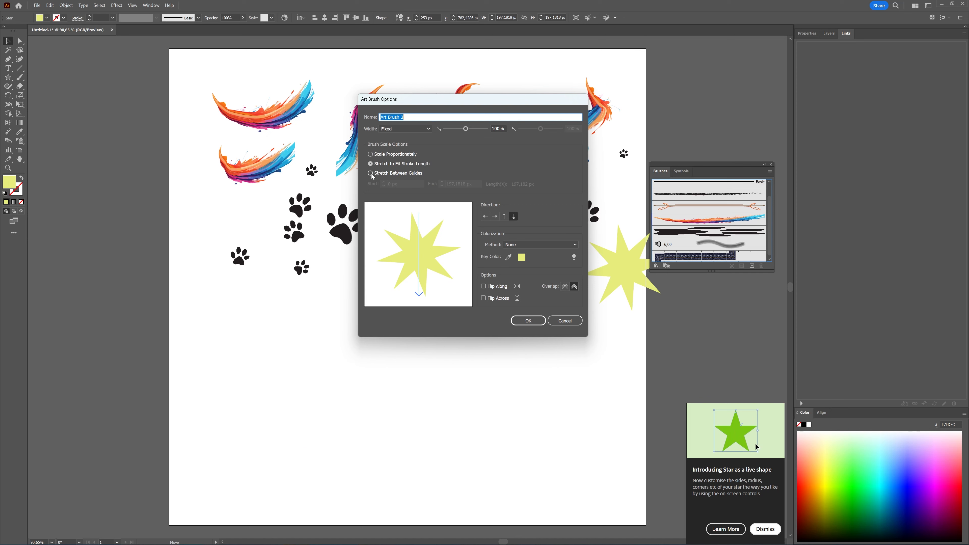
pyautogui.click(370, 154)
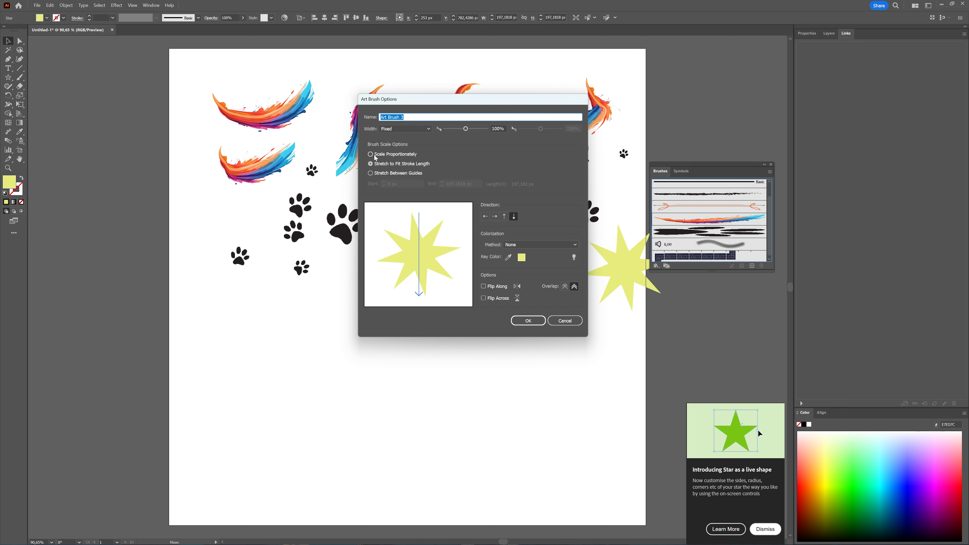
pyautogui.click(504, 217)
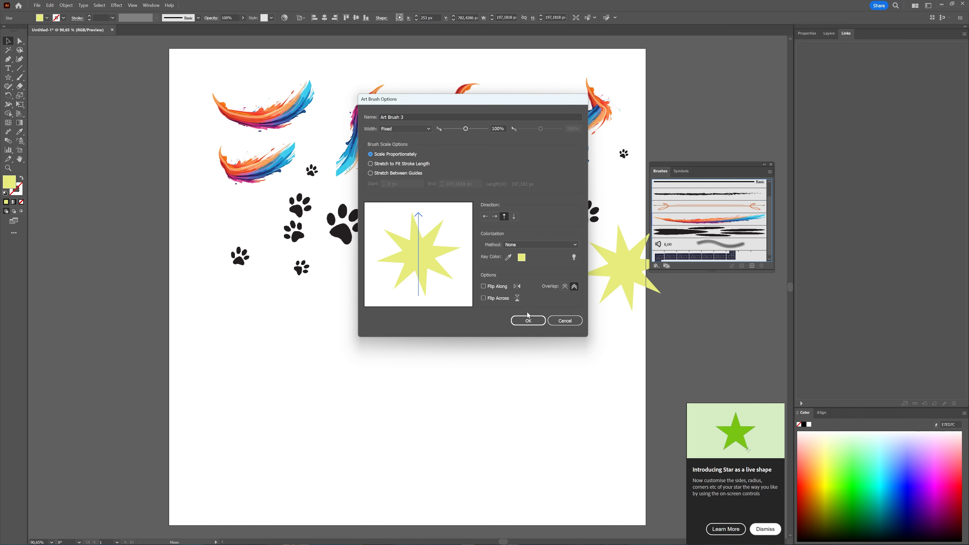
pyautogui.click(526, 321)
# Step: Delete the original star and paint yellow stars of varied sizes across the artboard's lower half with the new star brush
pyautogui.press('Delete')
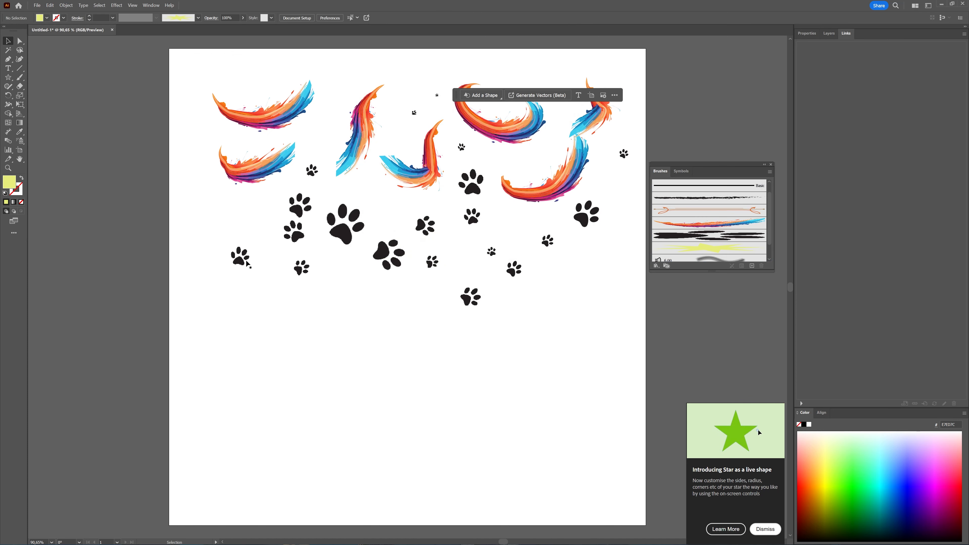
pyautogui.press('b')
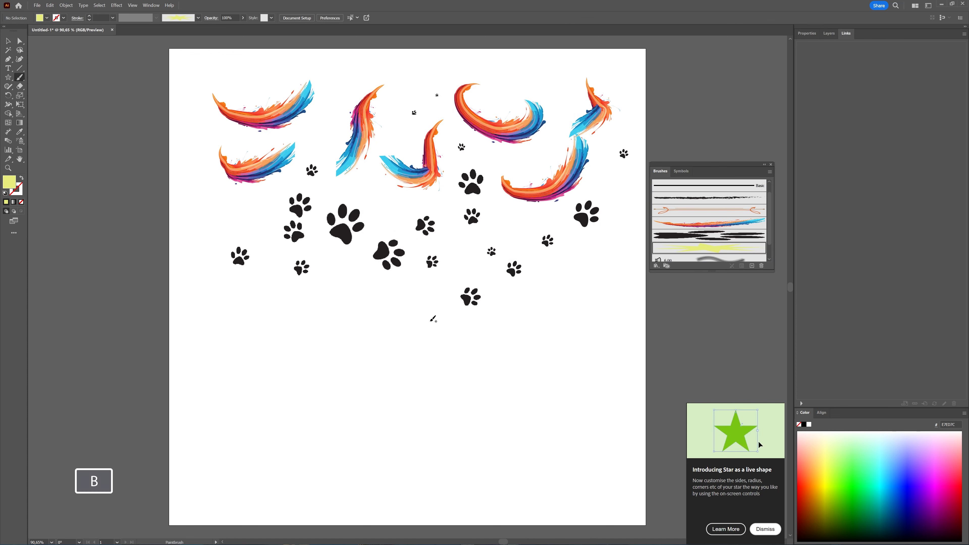
pyautogui.moveTo(301, 404); pyautogui.dragTo(383, 381)
pyautogui.moveTo(354, 344)
pyautogui.mouseDown()
pyautogui.moveTo(375, 343)
pyautogui.moveTo(346, 322)
pyautogui.mouseUp()
pyautogui.moveTo(291, 346)
pyautogui.mouseDown()
pyautogui.moveTo(312, 345)
pyautogui.moveTo(327, 360)
pyautogui.mouseUp()
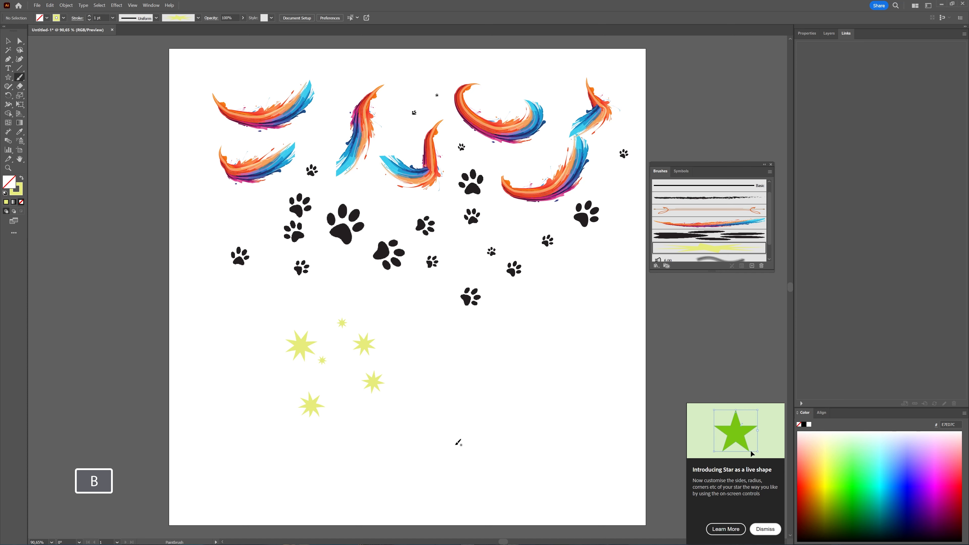
pyautogui.moveTo(422, 387)
pyautogui.mouseDown()
pyautogui.moveTo(504, 407)
pyautogui.moveTo(561, 386)
pyautogui.mouseUp()
pyautogui.moveTo(522, 335); pyautogui.dragTo(543, 334)
pyautogui.moveTo(501, 337); pyautogui.dragTo(506, 336)
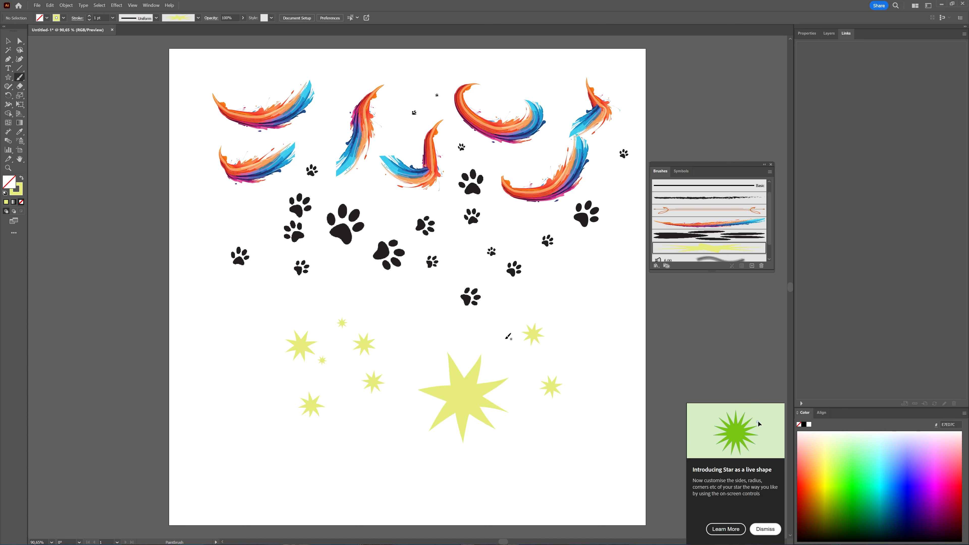
pyautogui.moveTo(395, 327); pyautogui.dragTo(405, 326)
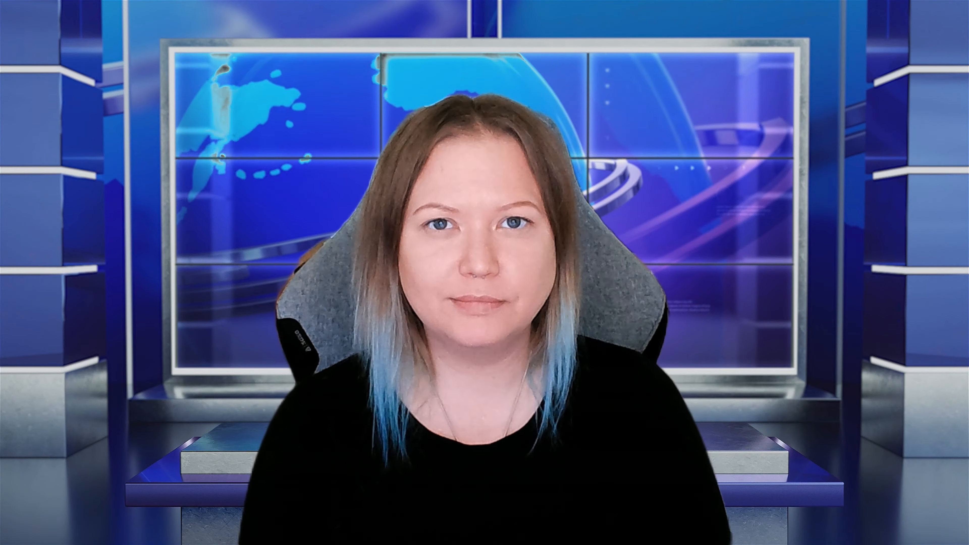